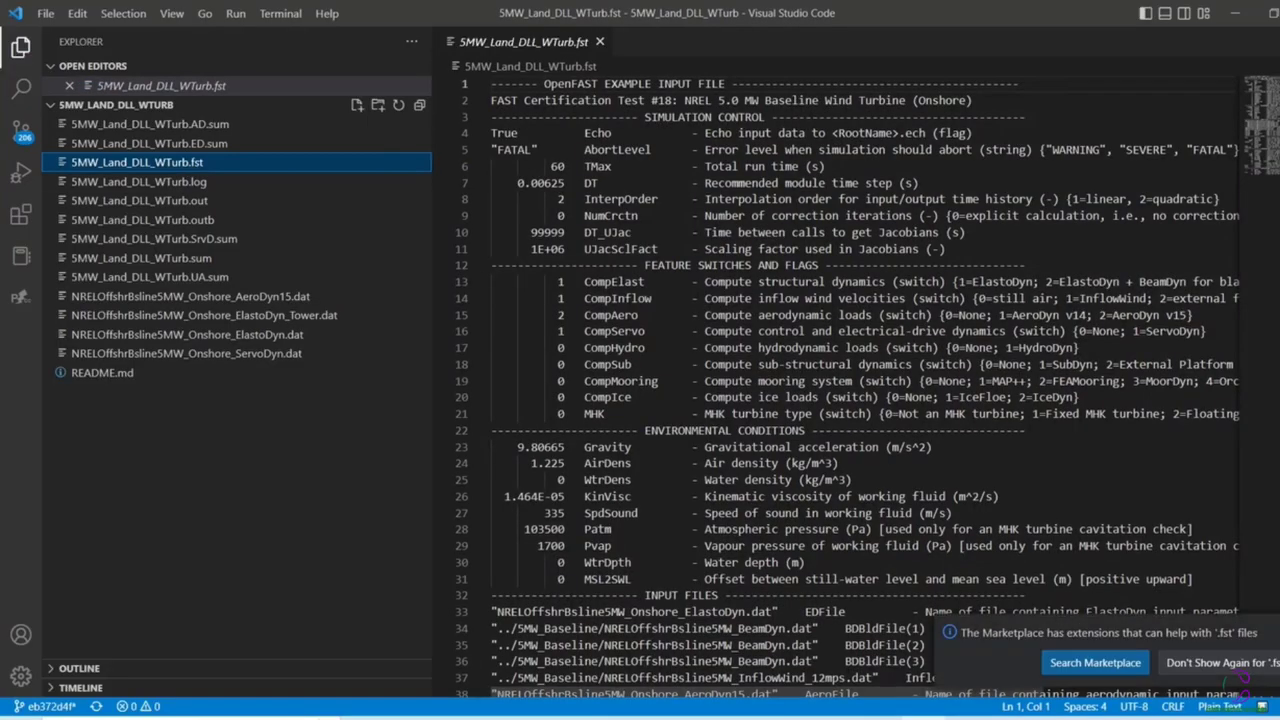
Change WrVTK on line 68 of the .fst file to 2.
scroll(741, 383, down, 10)
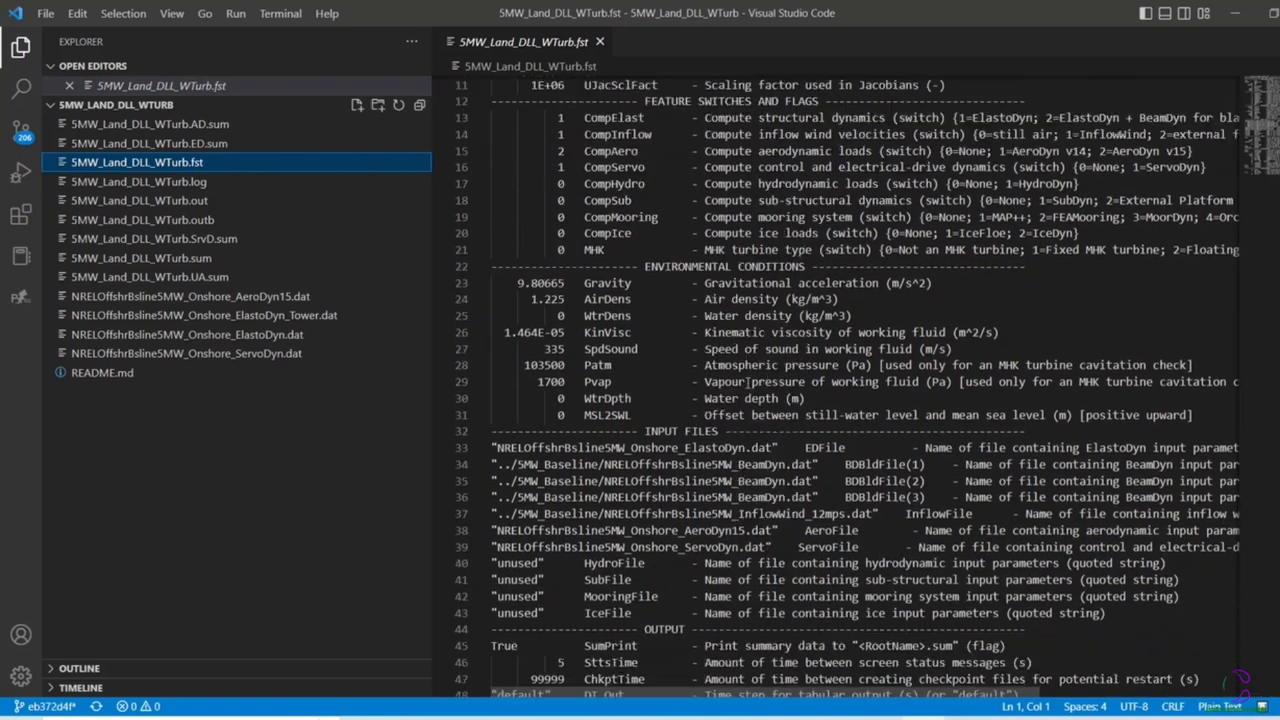
scroll(744, 383, down, 3)
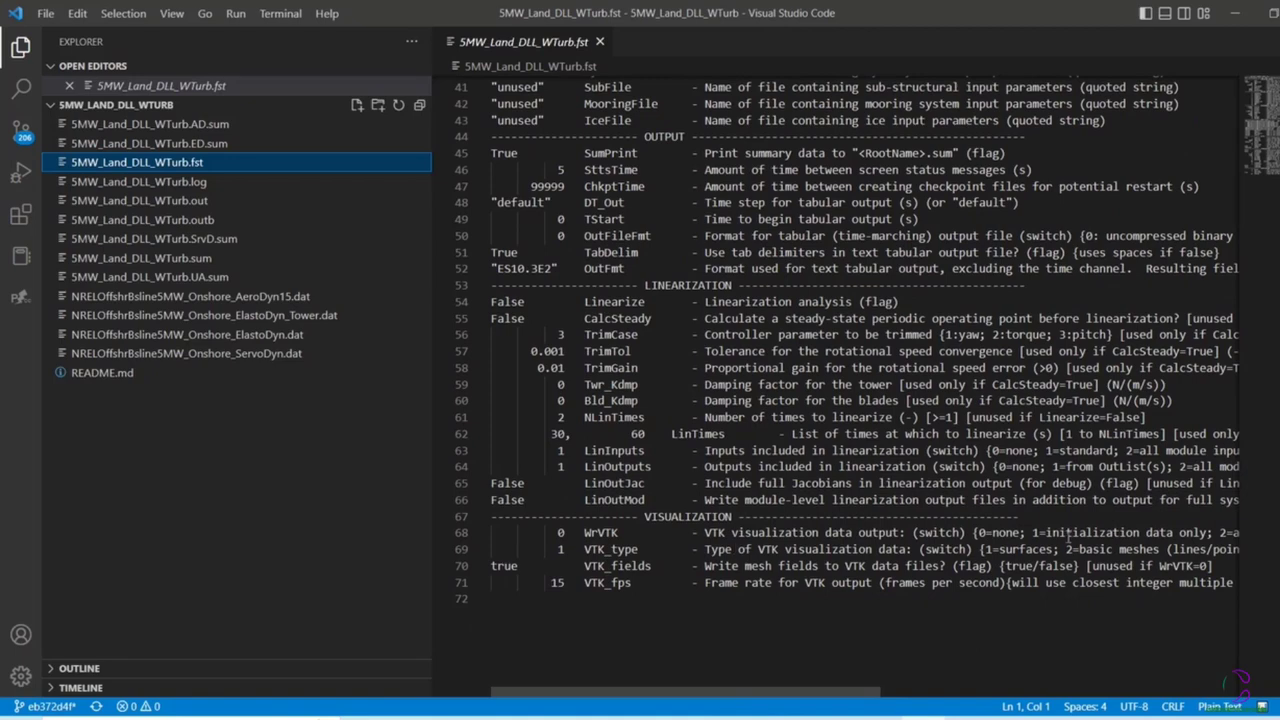
mouse_move(788, 686)
mouse_down()
mouse_move(978, 688)
mouse_move(788, 688)
mouse_up()
click(566, 533)
key(BackSpace)
text(2)
Check VTK_type, then change VTK_fps on line 71 from 15 to 60.
click(1081, 549)
mouse_move(790, 692)
mouse_down()
mouse_move(835, 692)
mouse_move(800, 706)
mouse_up()
click(566, 549)
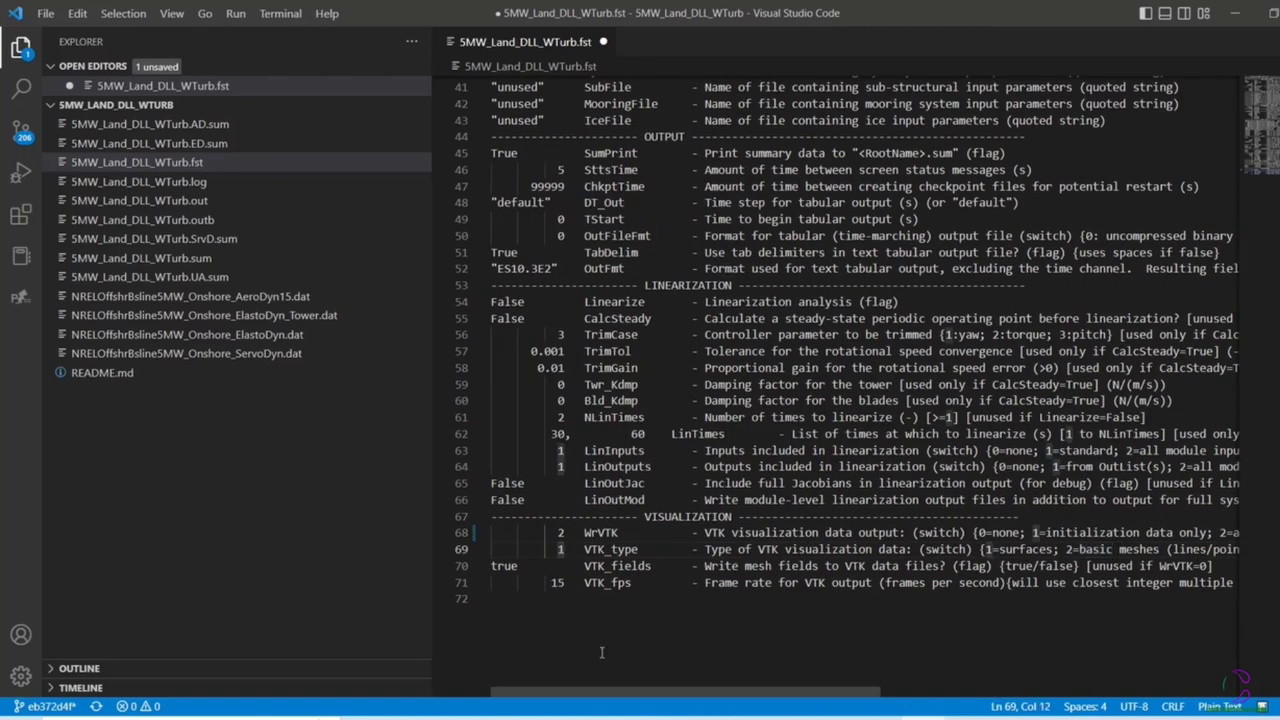
double_click(557, 583)
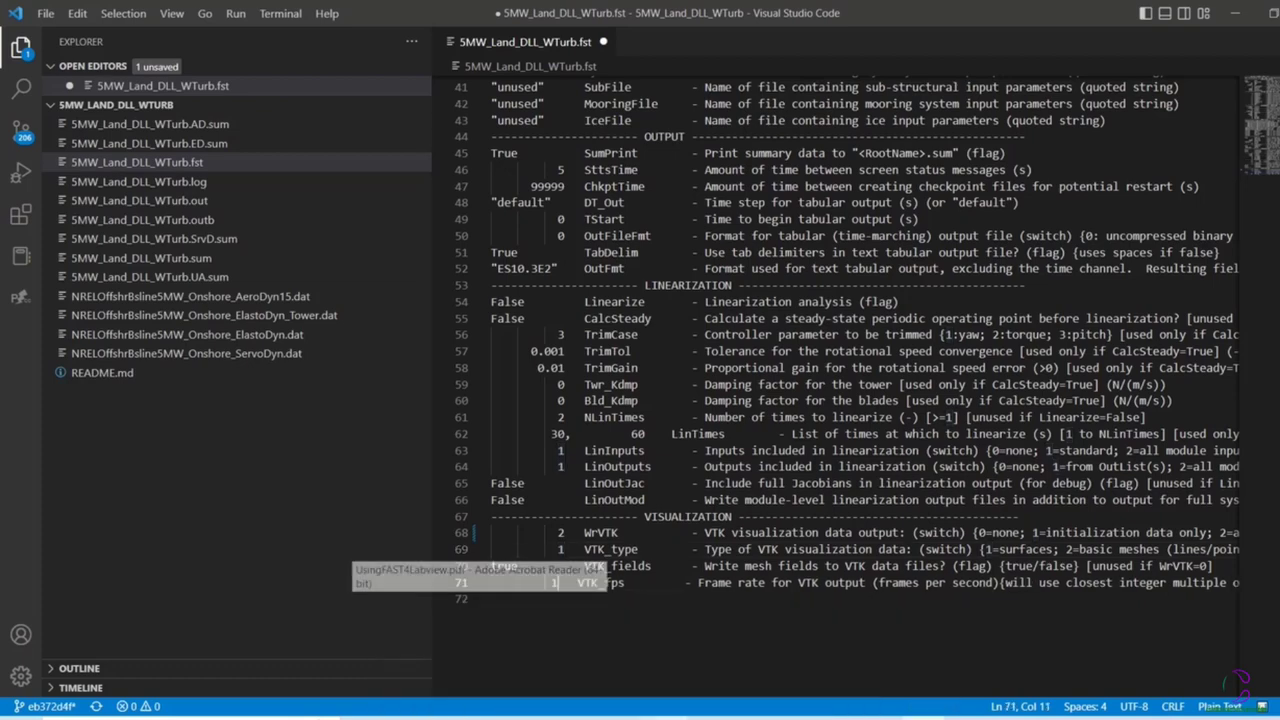
key(BackSpace)
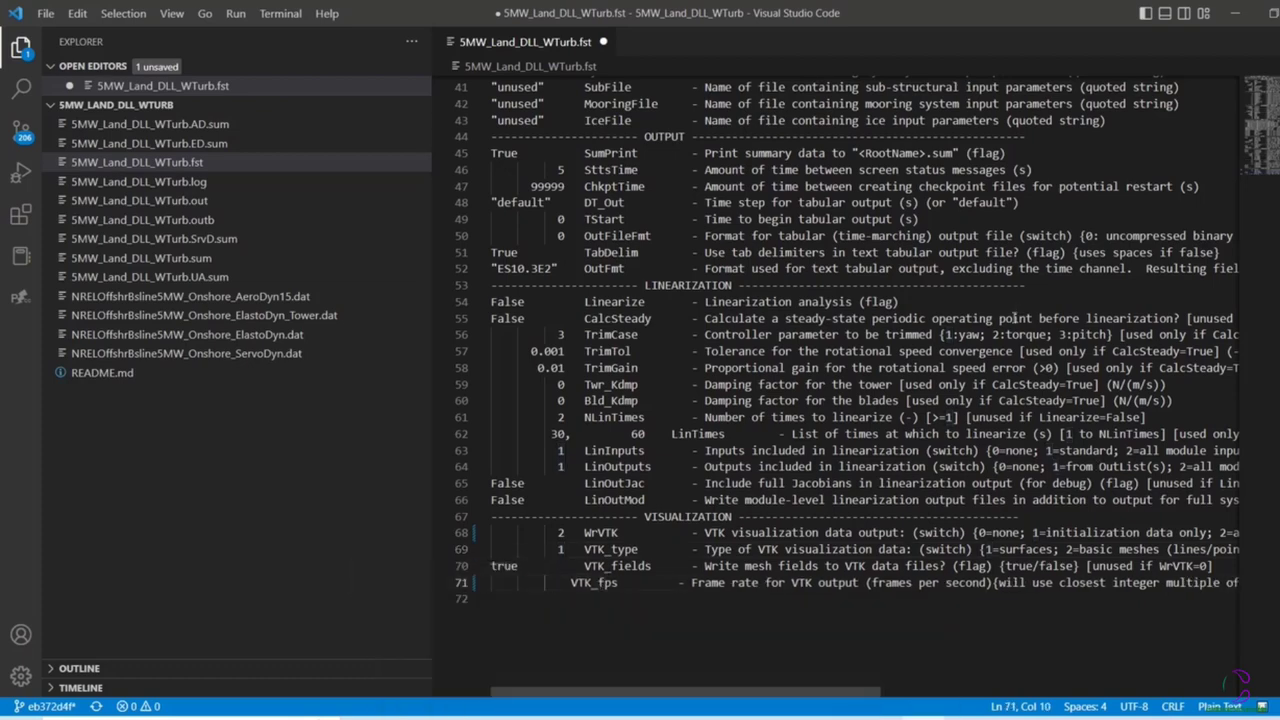
text(60)
click(731, 632)
Save the .fst file and run the 5MW_Land_DLL_WTurb case with the openfast command.
key(ctrl+s)
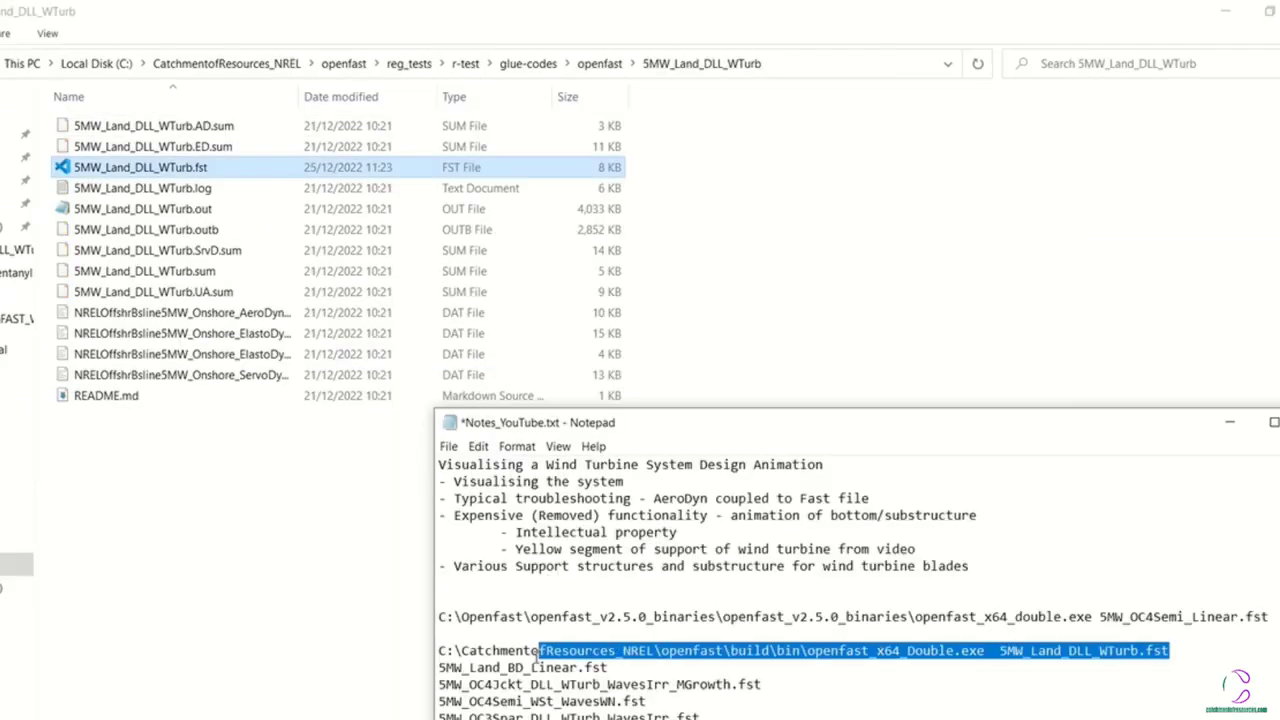
drag(540, 650, 438, 650)
right_click(505, 655)
click(566, 454)
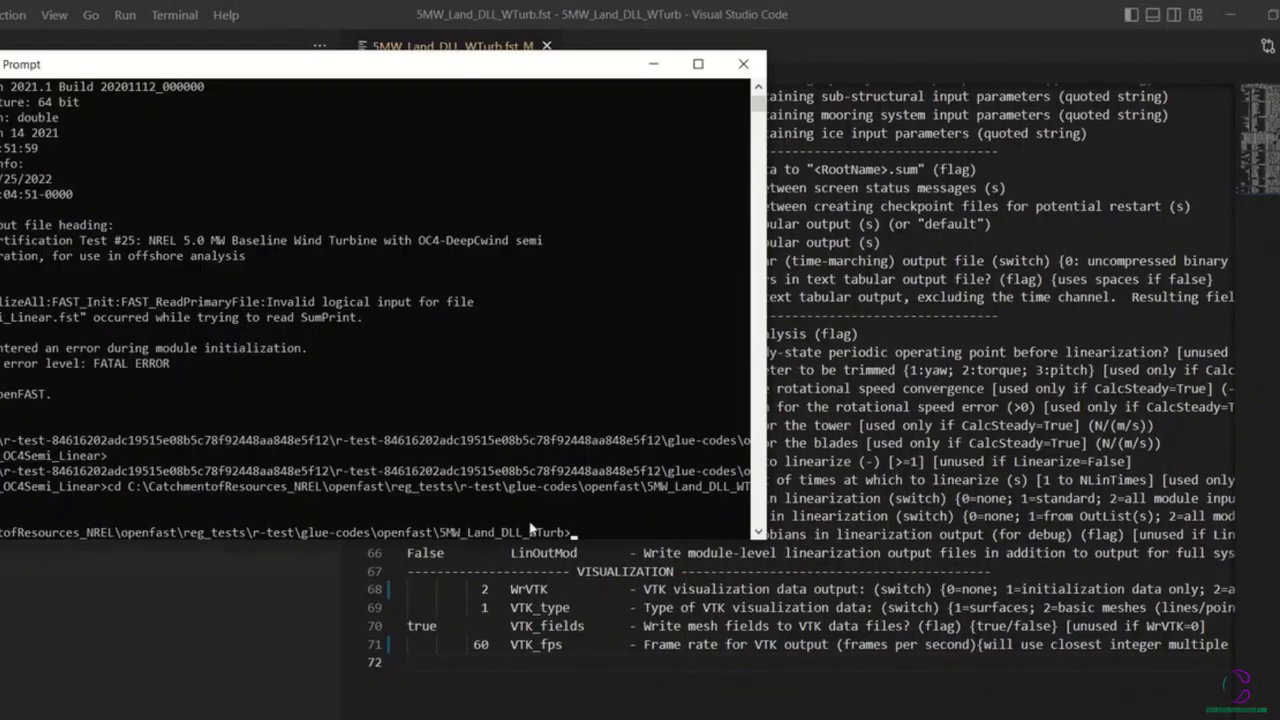
key(ctrl+v)
key(Return)
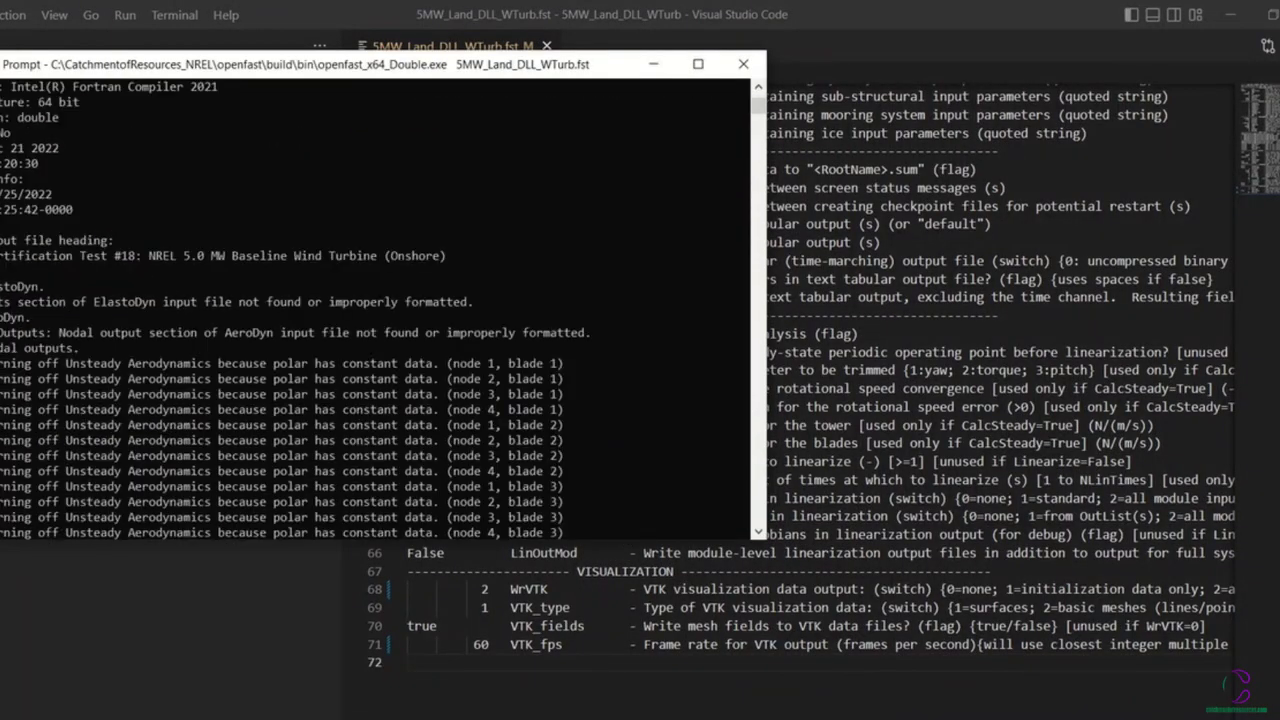
Open the newly produced vtk output folder in the case folder.
mouse_move(360, 715)
click(565, 695)
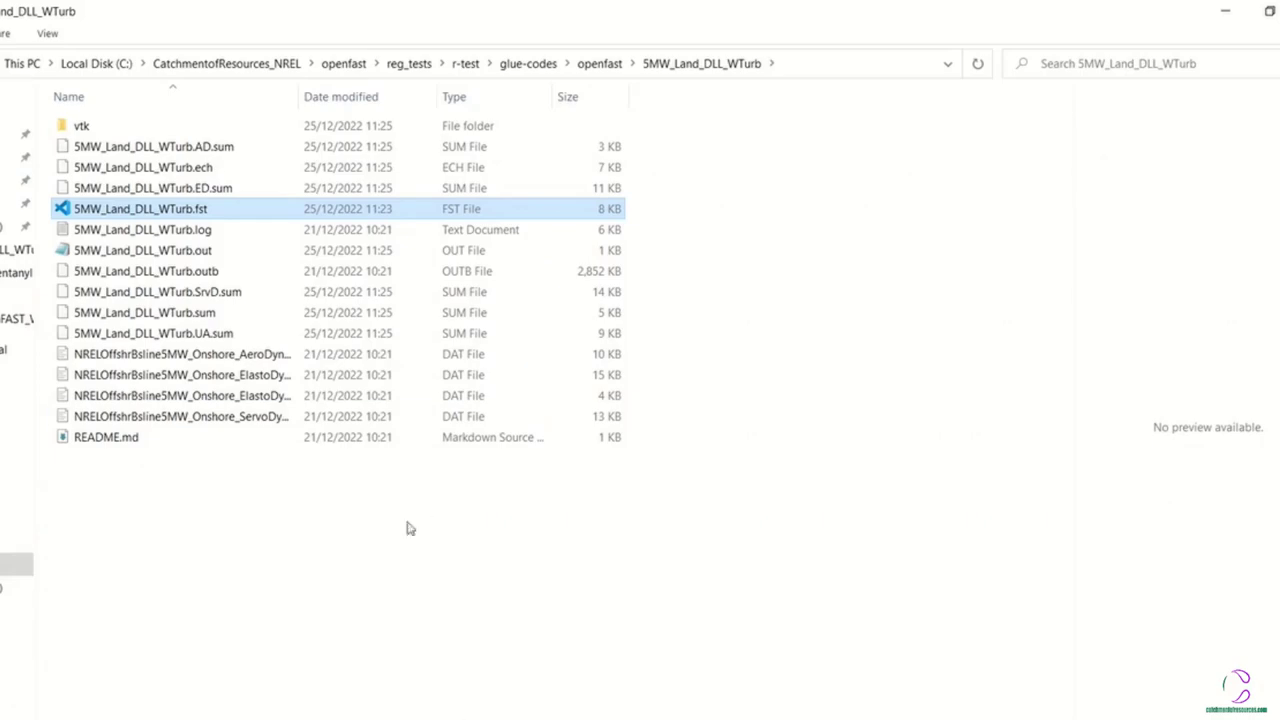
double_click(50, 127)
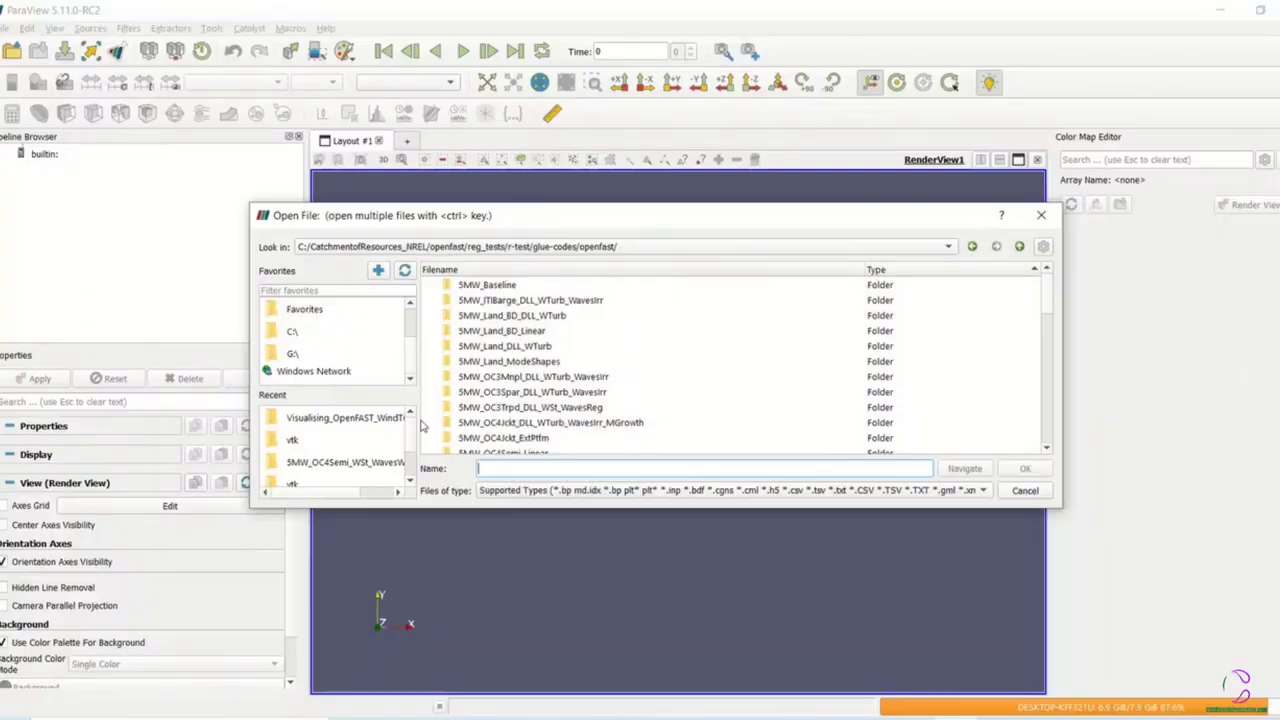
In 5MW_Land_DLL_WTurb\vtk, select the Blade1–3, Hub, Nacelle, Tower and Ground surface files.
double_click(504, 345)
double_click(475, 285)
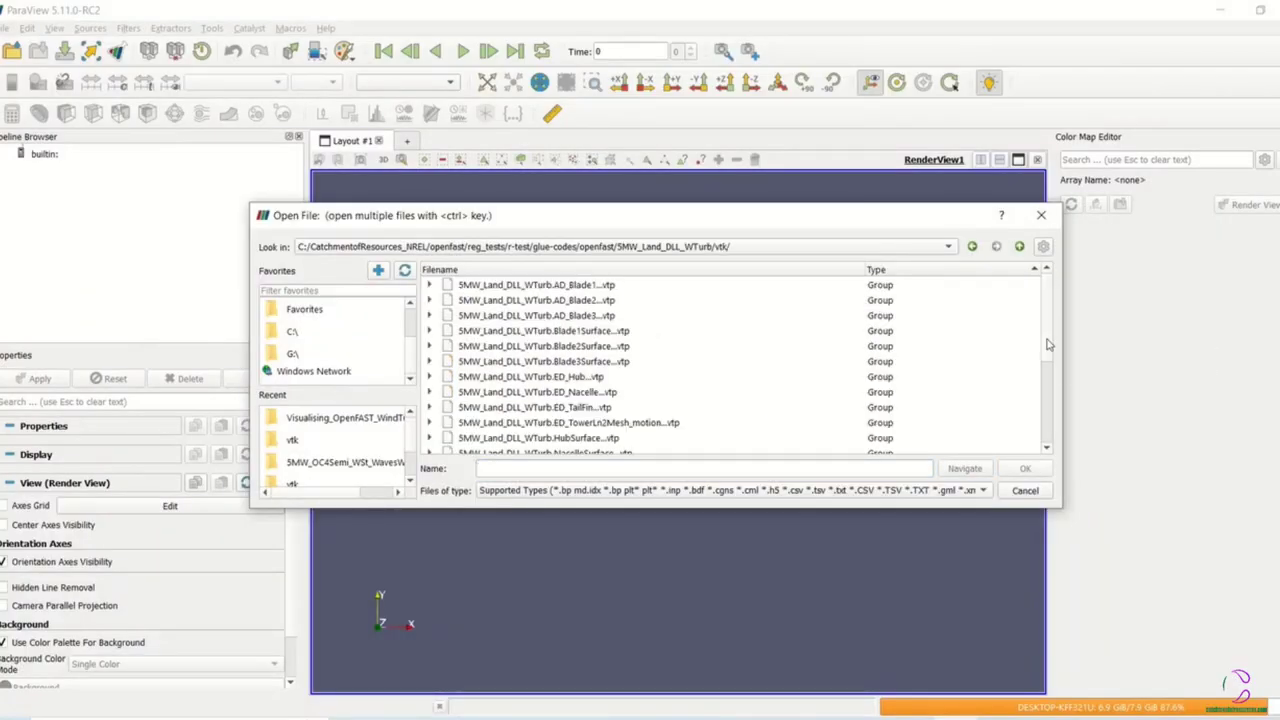
click(576, 333)
ctrl+click(590, 346)
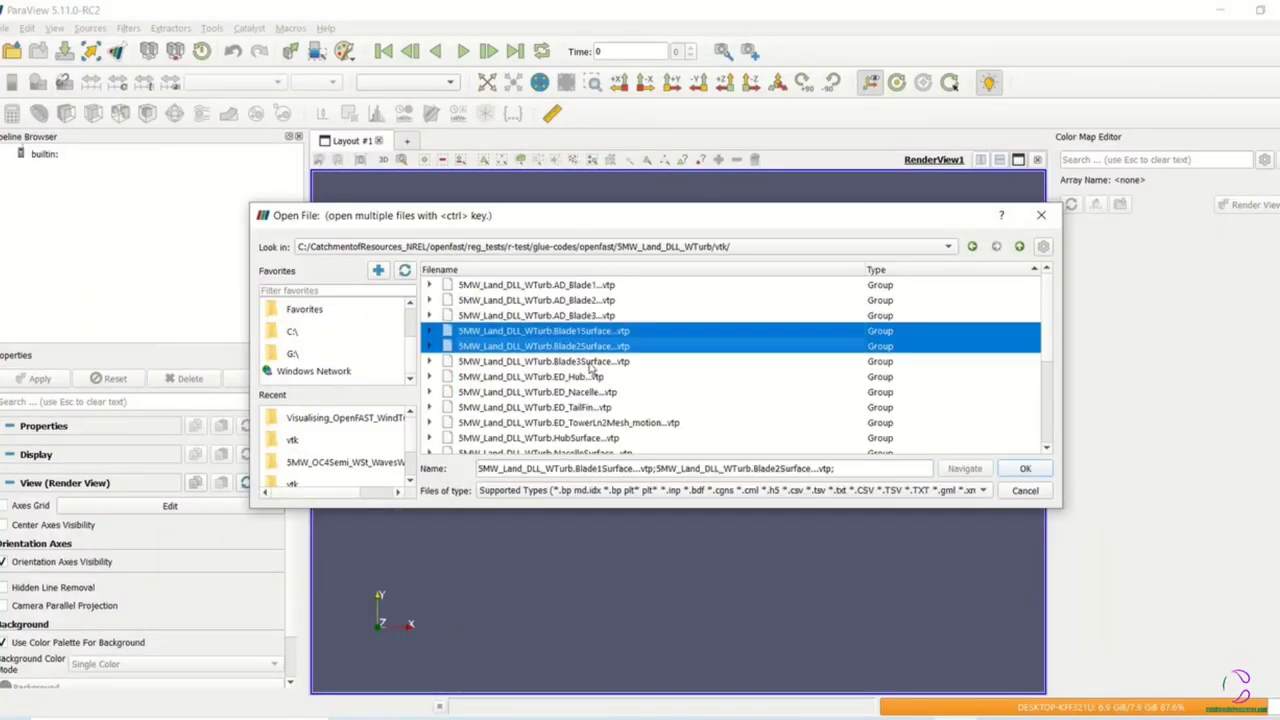
ctrl+click(590, 362)
ctrl+click(596, 438)
click(1047, 449)
click(1049, 452)
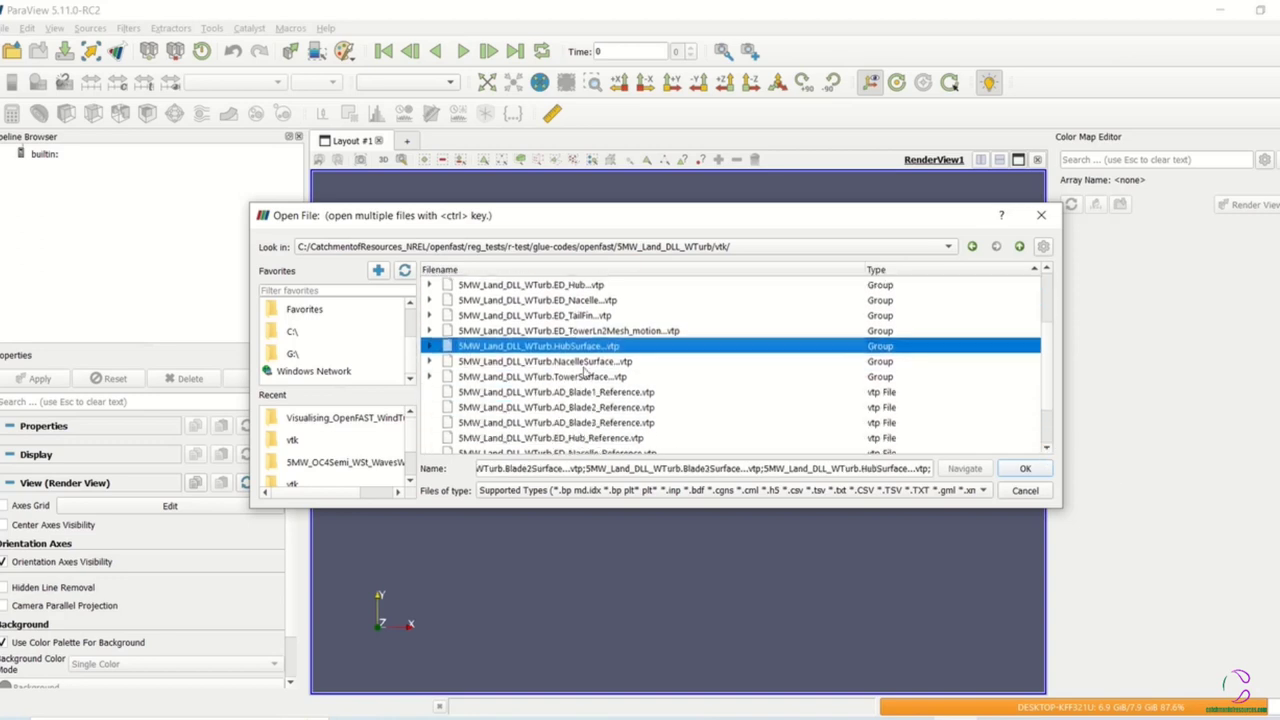
ctrl+click(590, 362)
ctrl+click(591, 377)
click(1046, 451)
click(1046, 451)
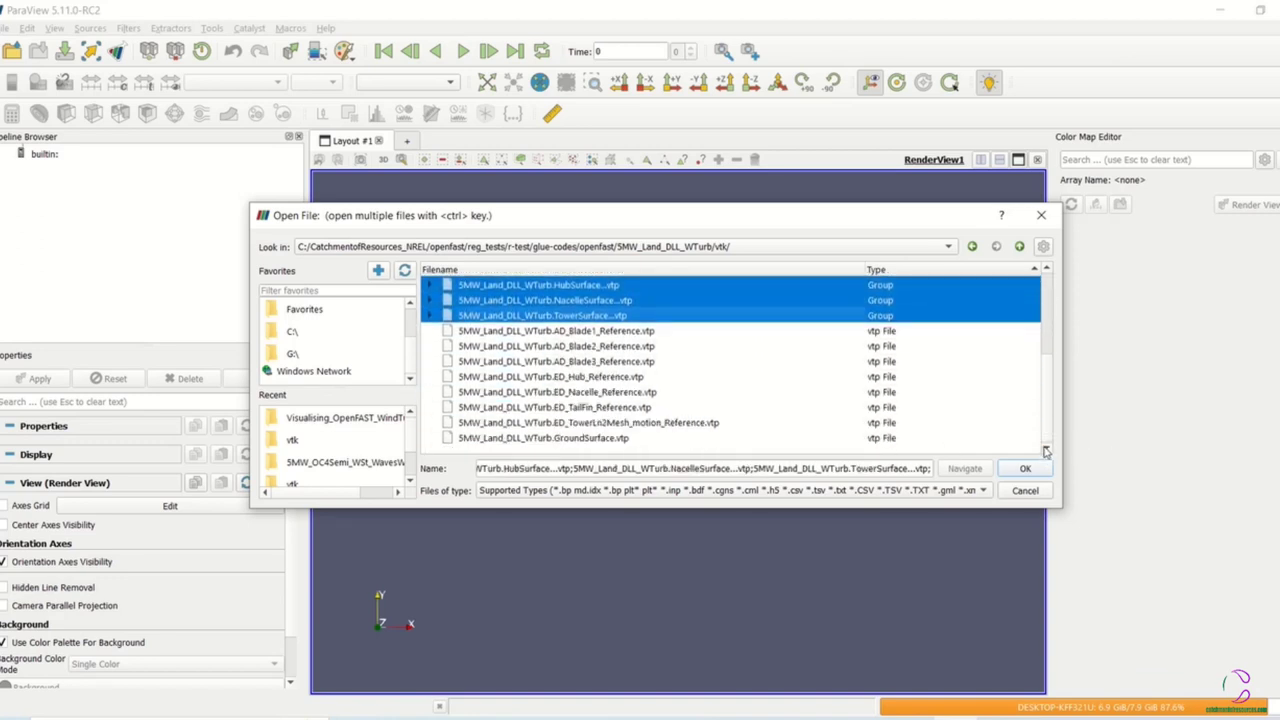
Load and apply the surface files, tilt the view, and play the turbine animation.
click(1025, 468)
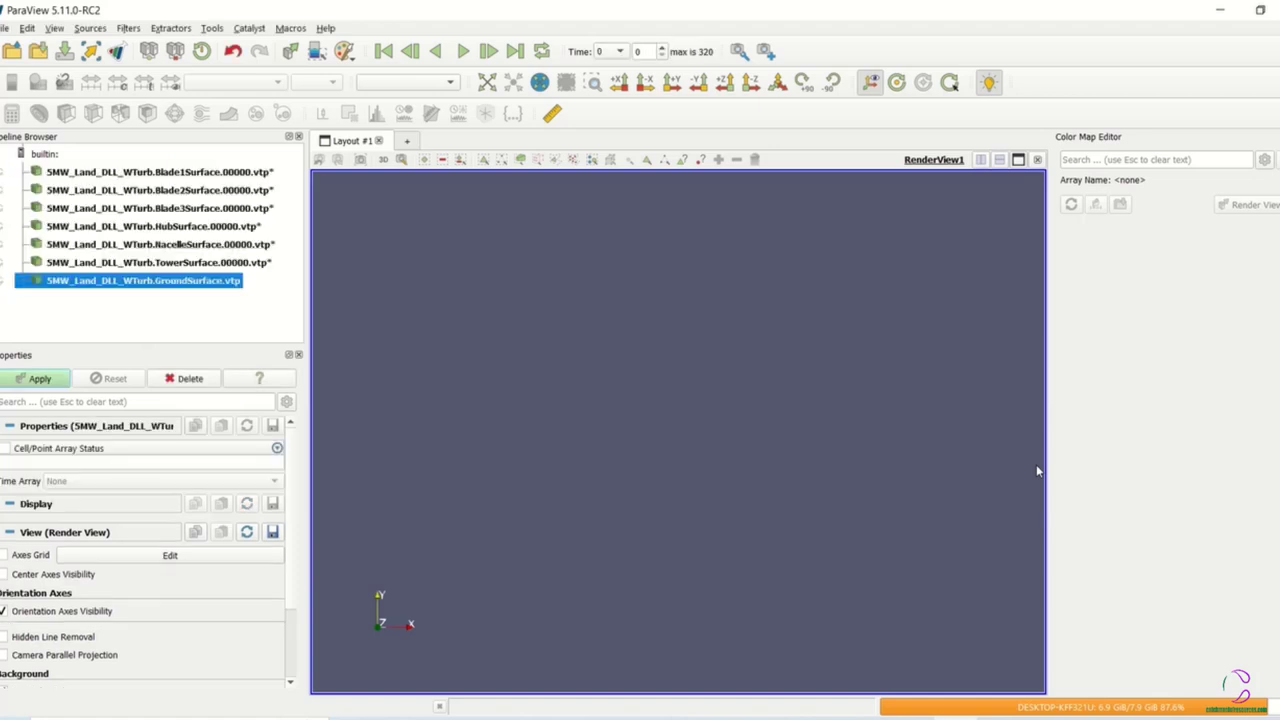
click(37, 379)
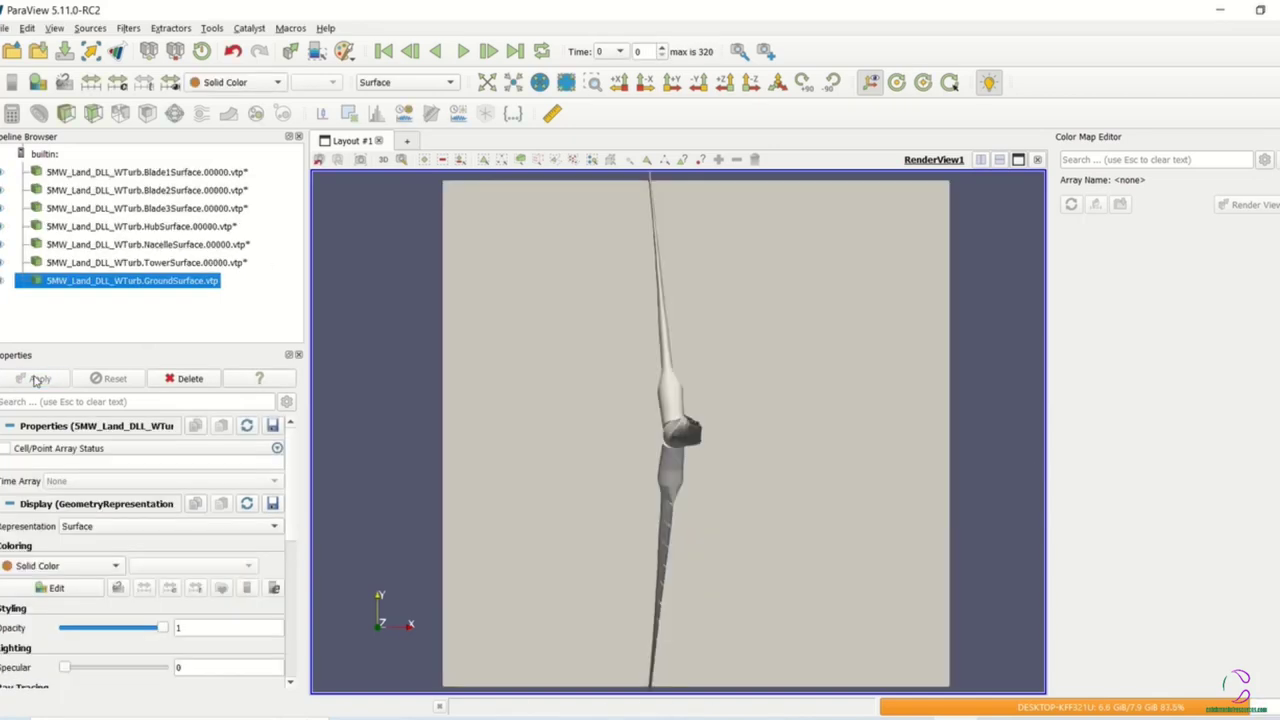
drag(659, 478, 900, 500)
click(463, 51)
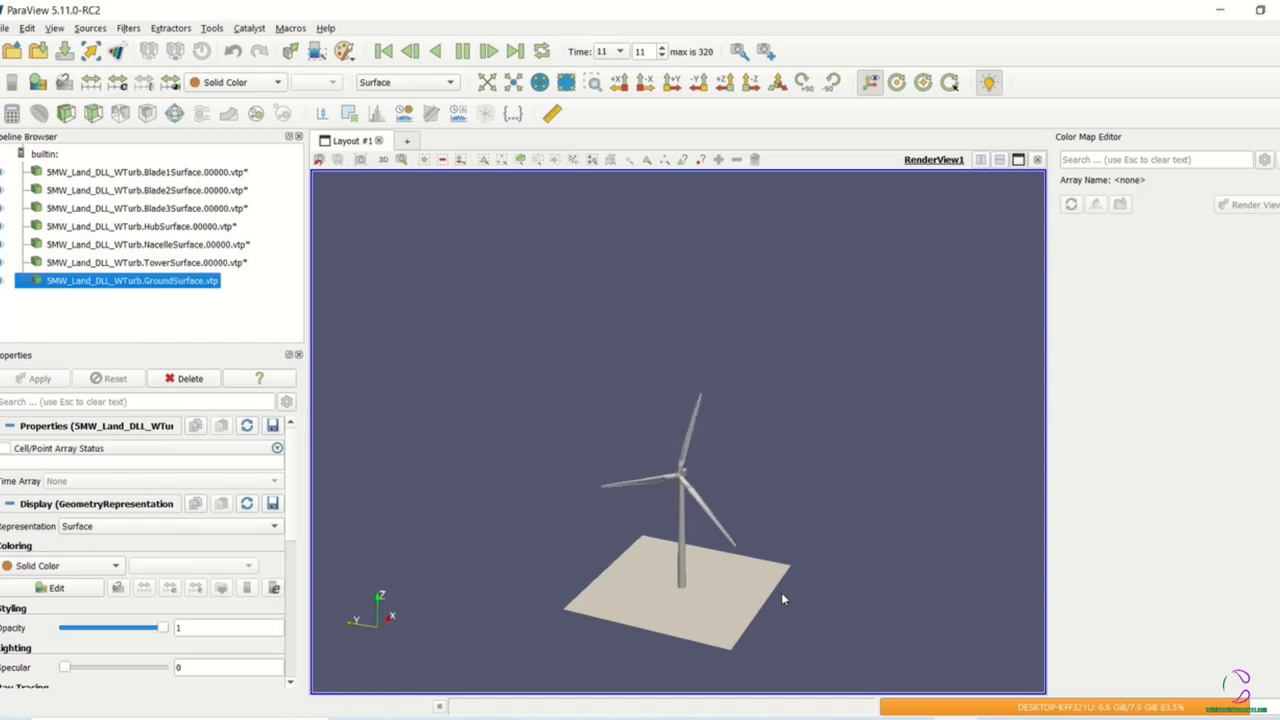
Choose File > Save Animation... to save the turbine motion as a video.
click(5, 28)
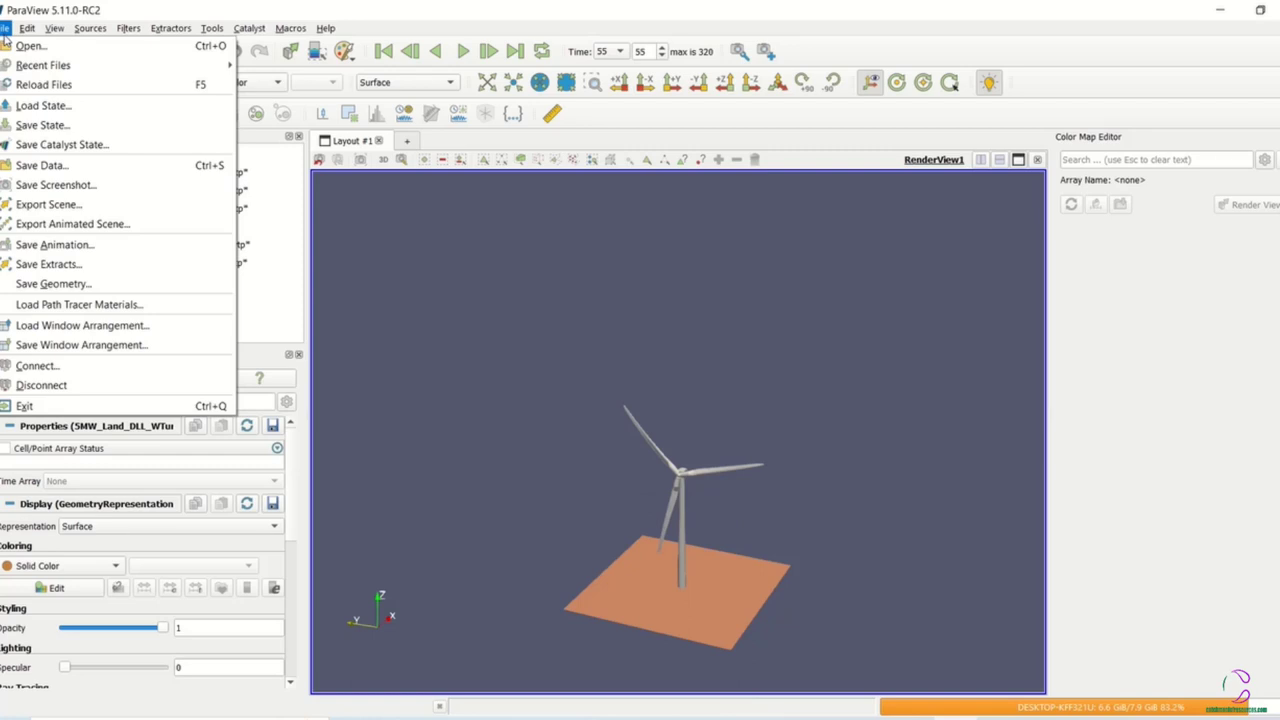
click(45, 245)
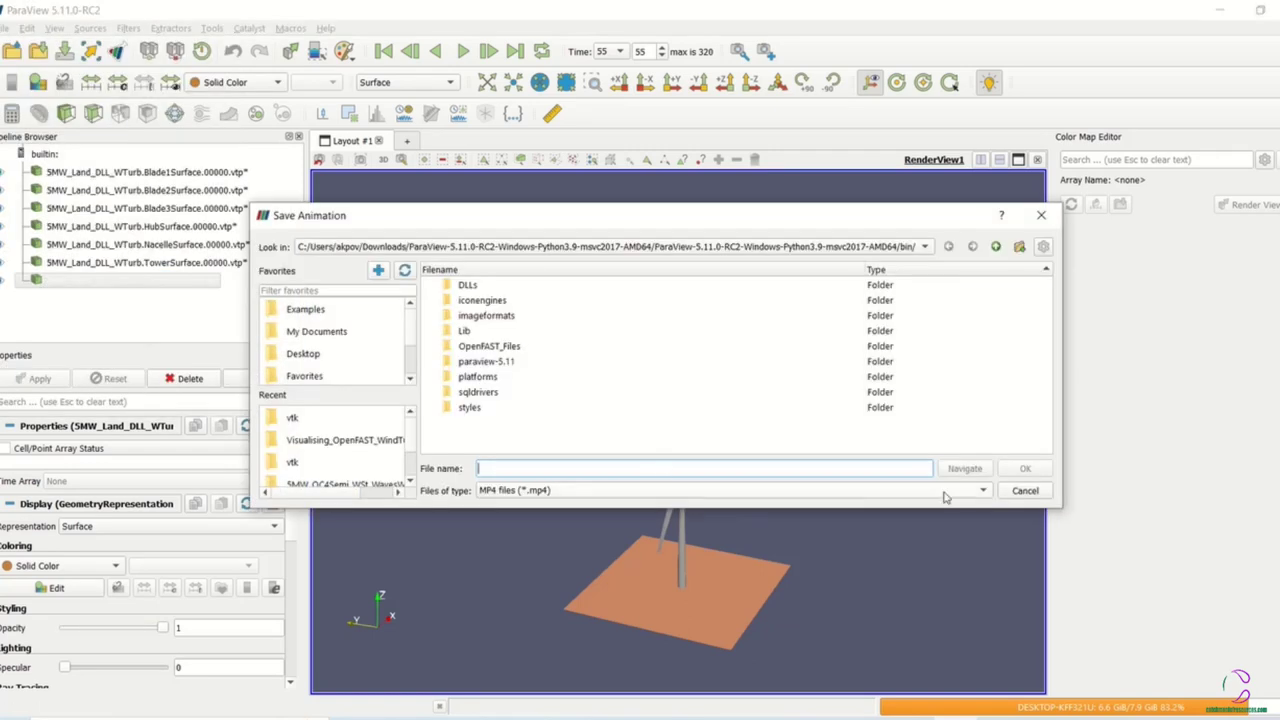
scroll(338, 362, down, 1)
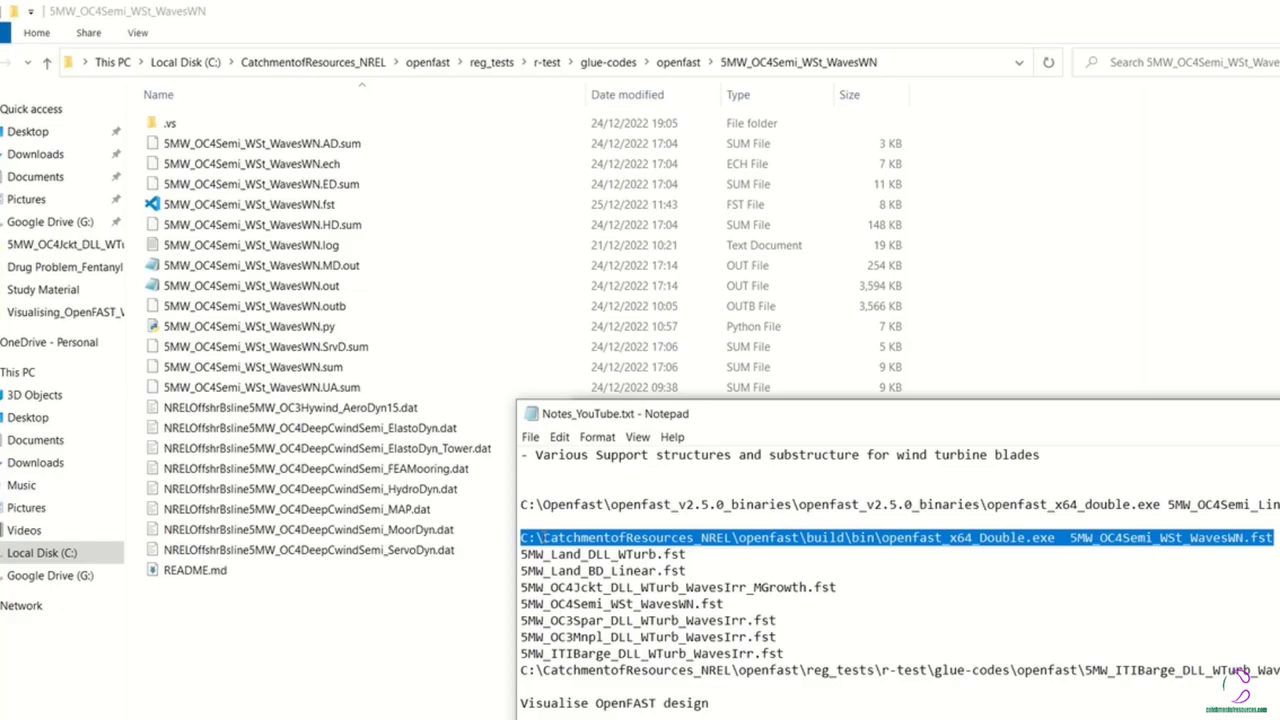
Run the offshore openfast command in Command Prompt and move the console aside.
right_click(543, 537)
click(590, 341)
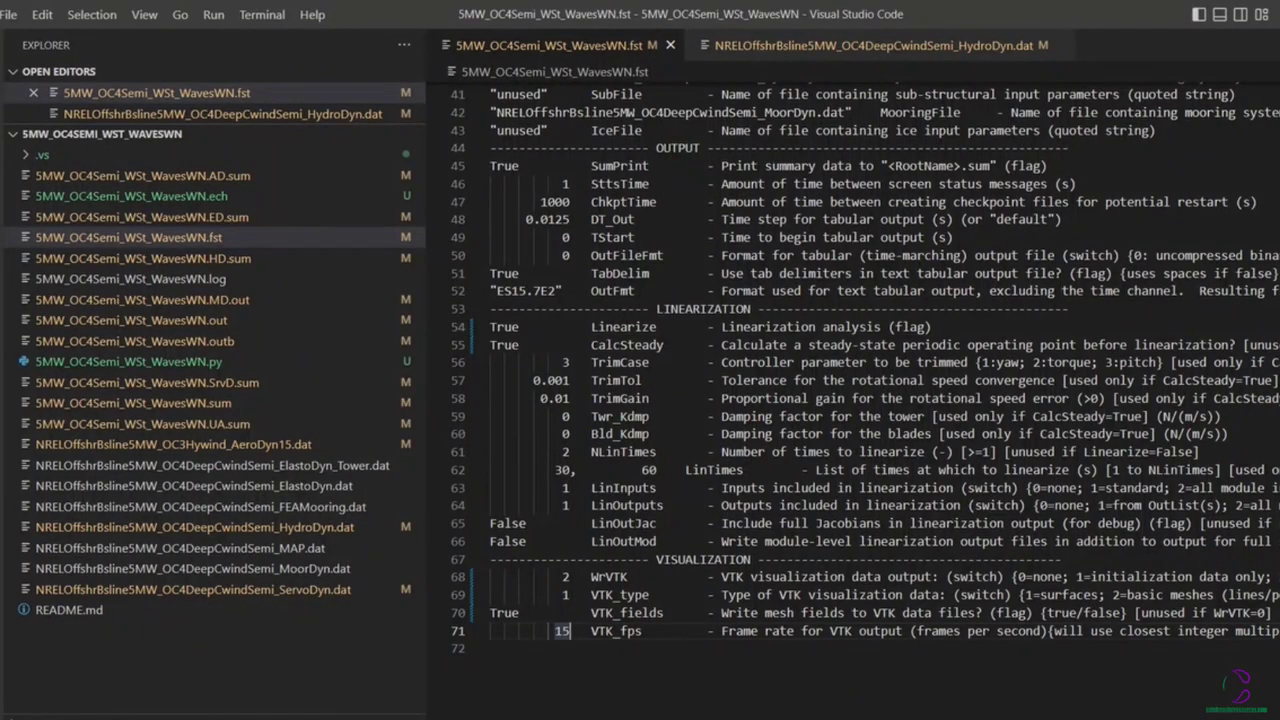
key(alt+Tab)
right_click(1237, 537)
key(Return)
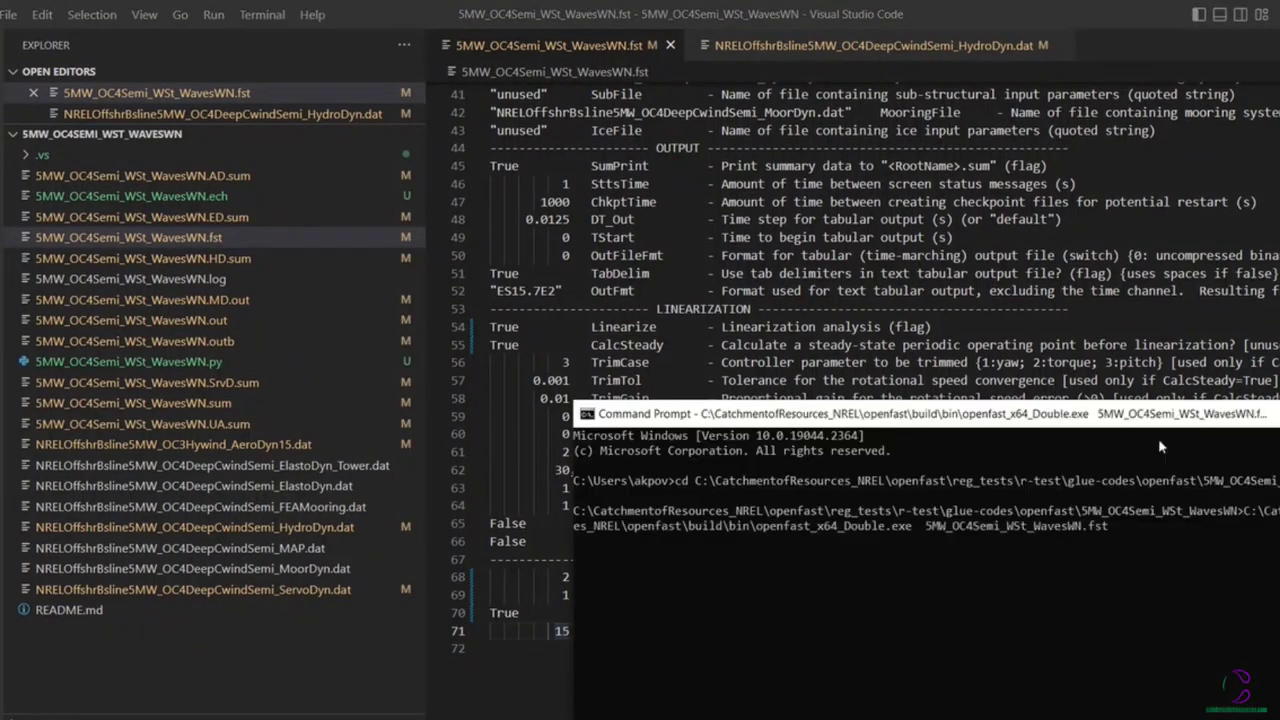
drag(1089, 416, 577, 104)
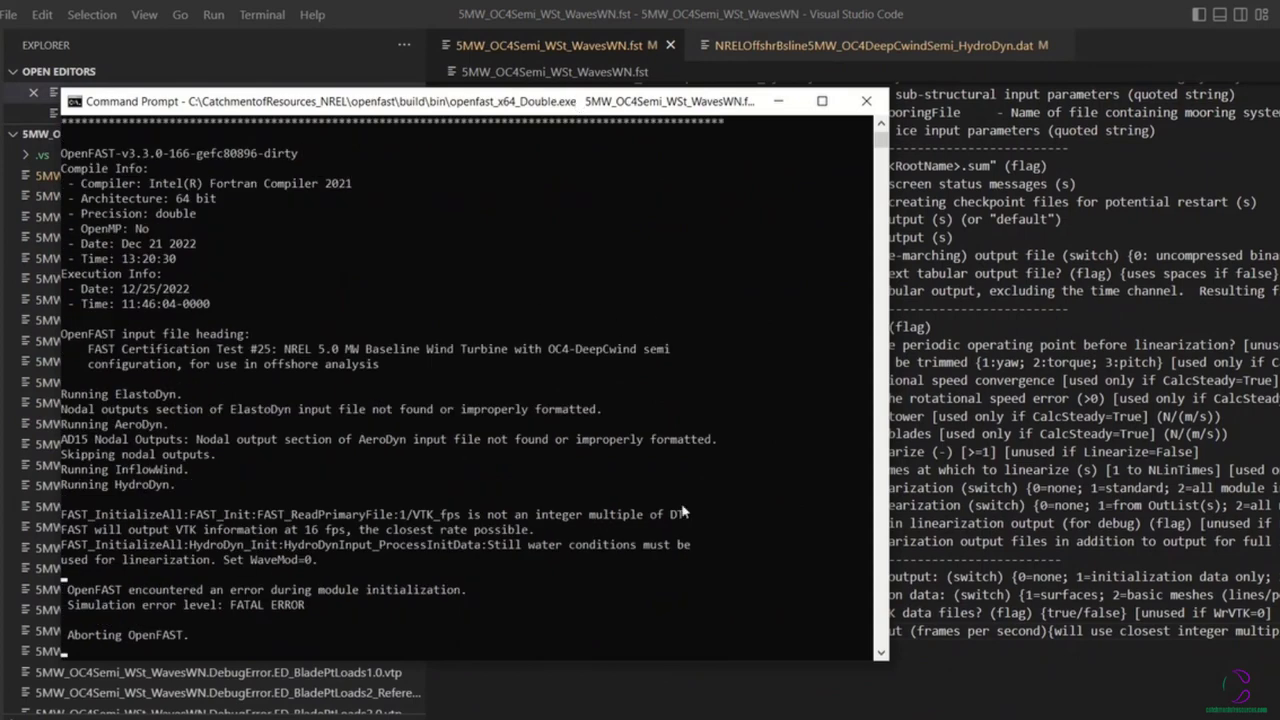
drag(481, 105, 855, 91)
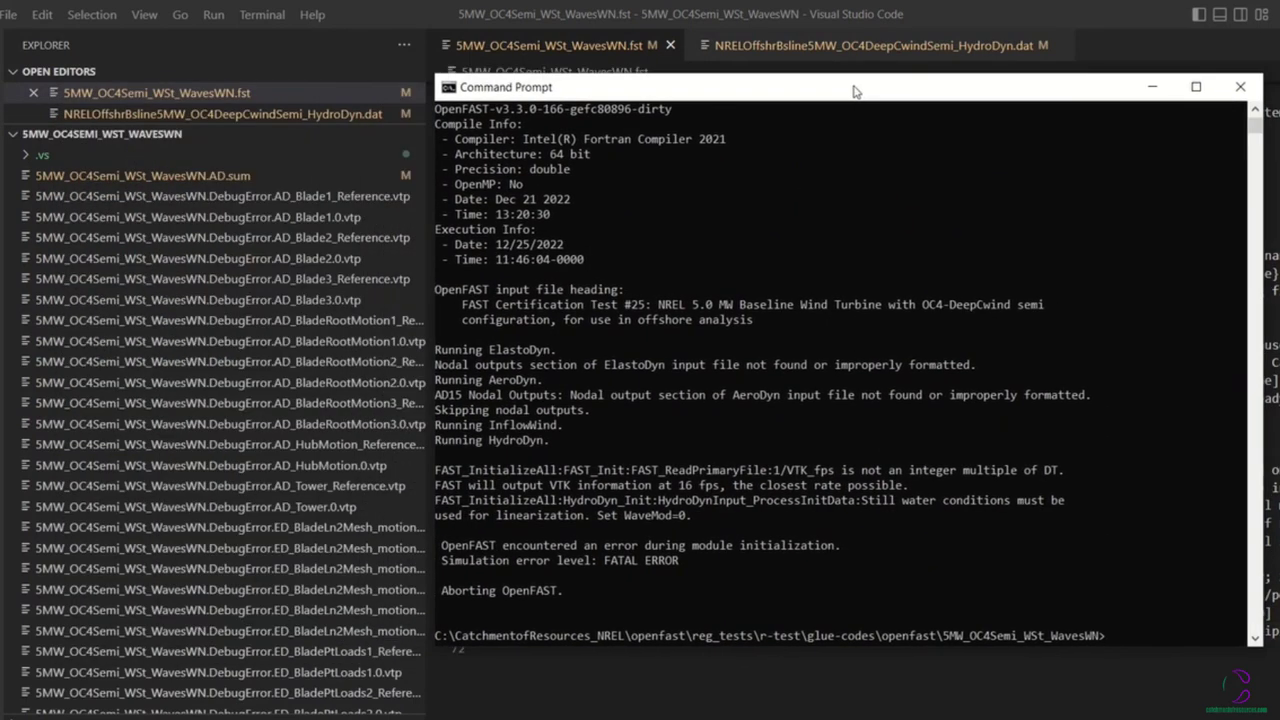
Permanently delete the 46 DebugError files from the WavesWN case folder.
click(574, 689)
scroll(275, 447, down, 3)
click(440, 700)
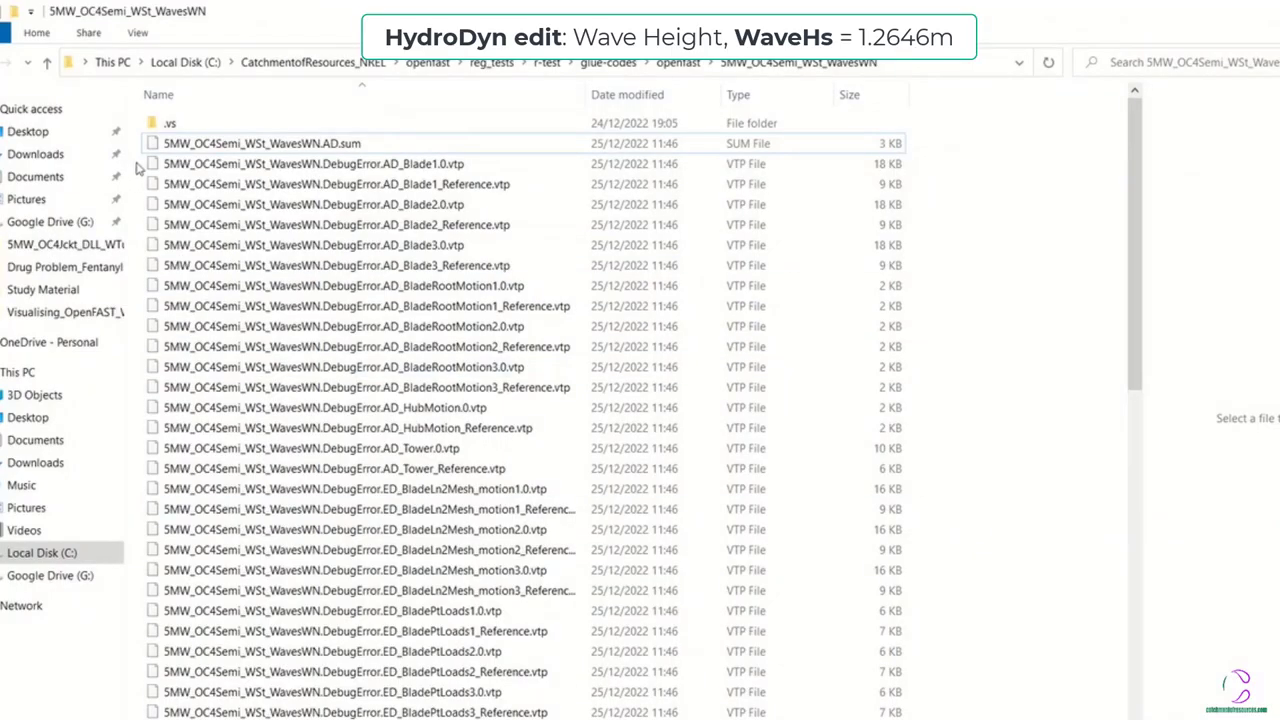
drag(137, 170, 942, 418)
key(shift+Delete)
key(Return)
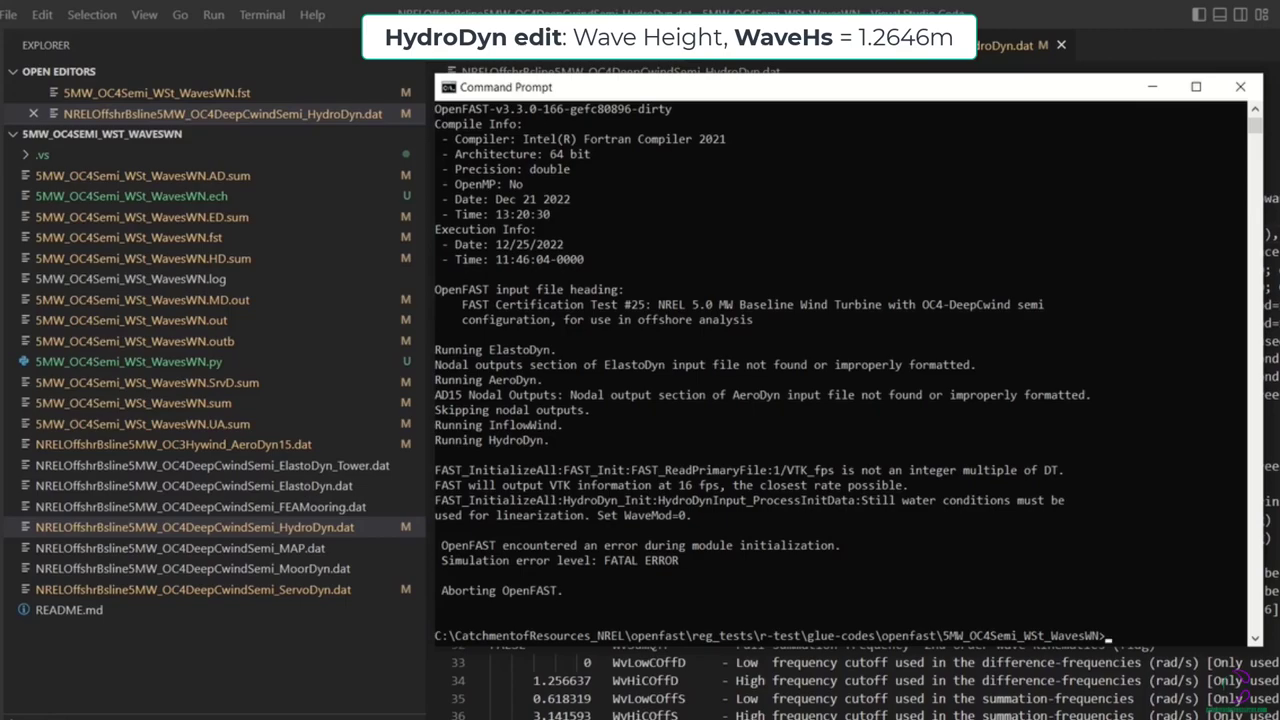
Scroll through HydroDyn.dat down to the member property tables around lines 137-172.
scroll(784, 513, down, 20)
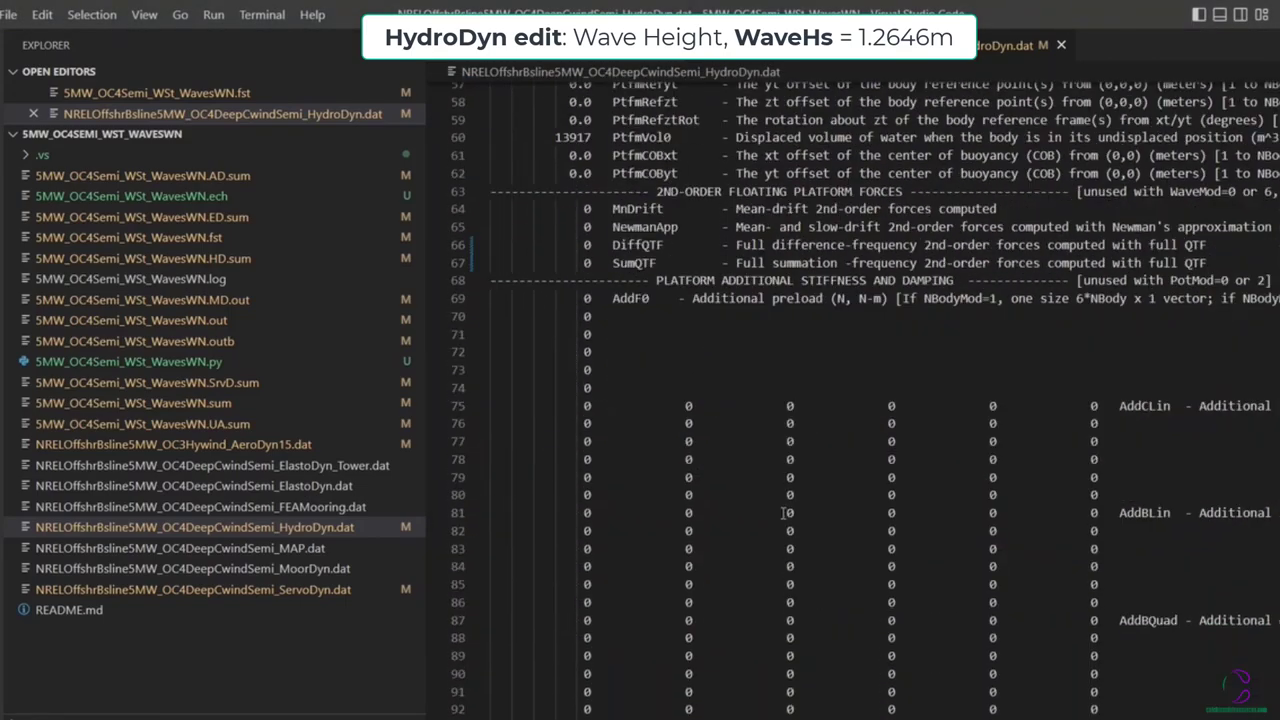
scroll(784, 513, down, 20)
scroll(784, 513, up, 5)
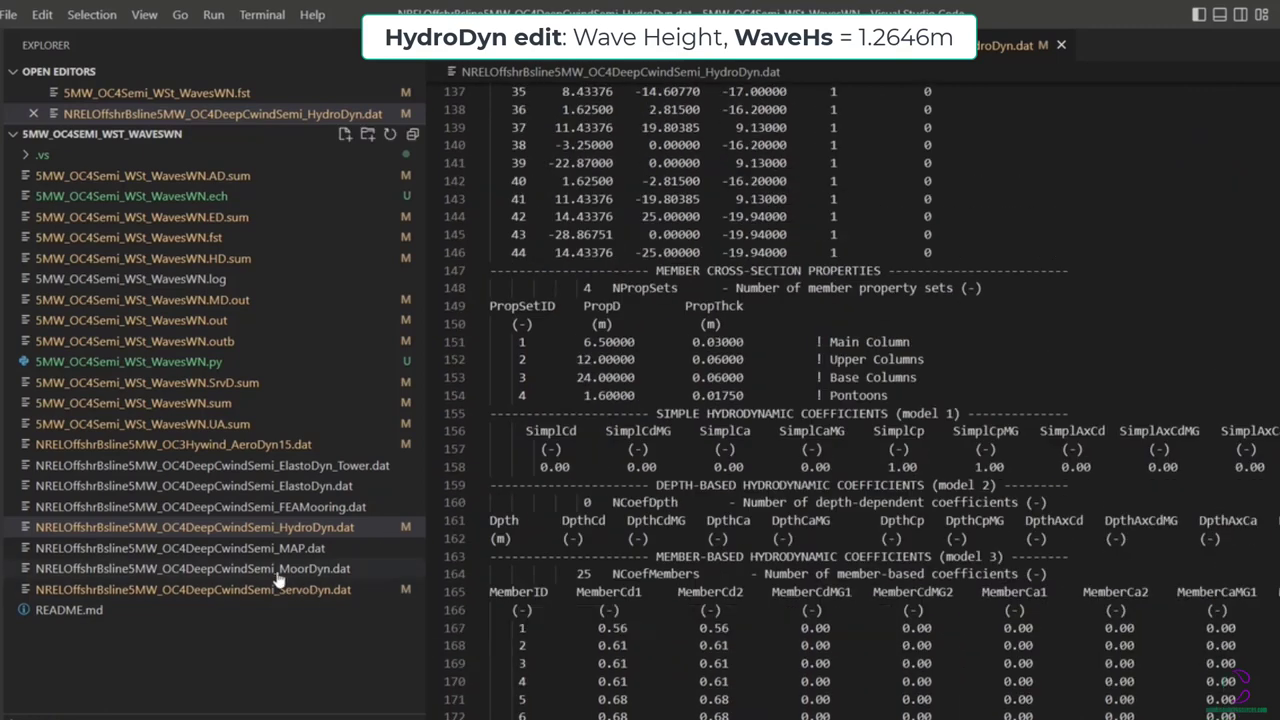
In 5MW_OC4Semi_WSt_WavesWN.fst, set Linearize and CalcSteady to False and save.
click(197, 237)
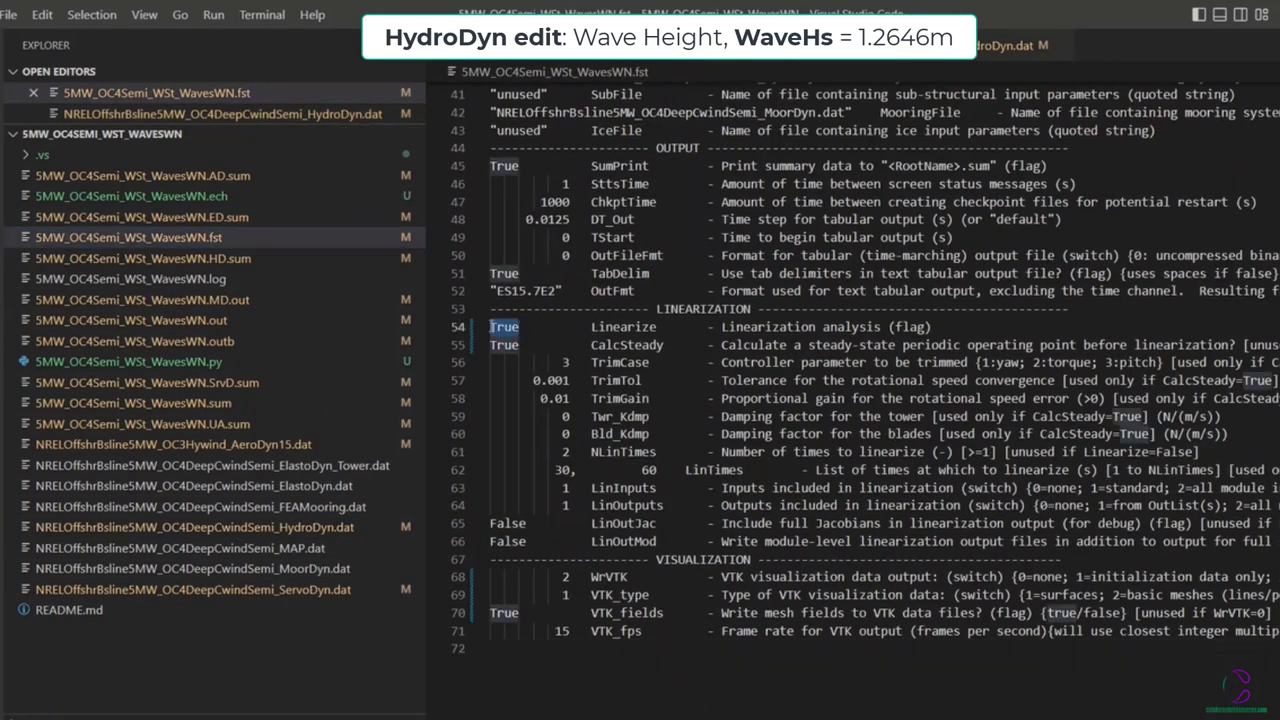
text(False)
key(Return)
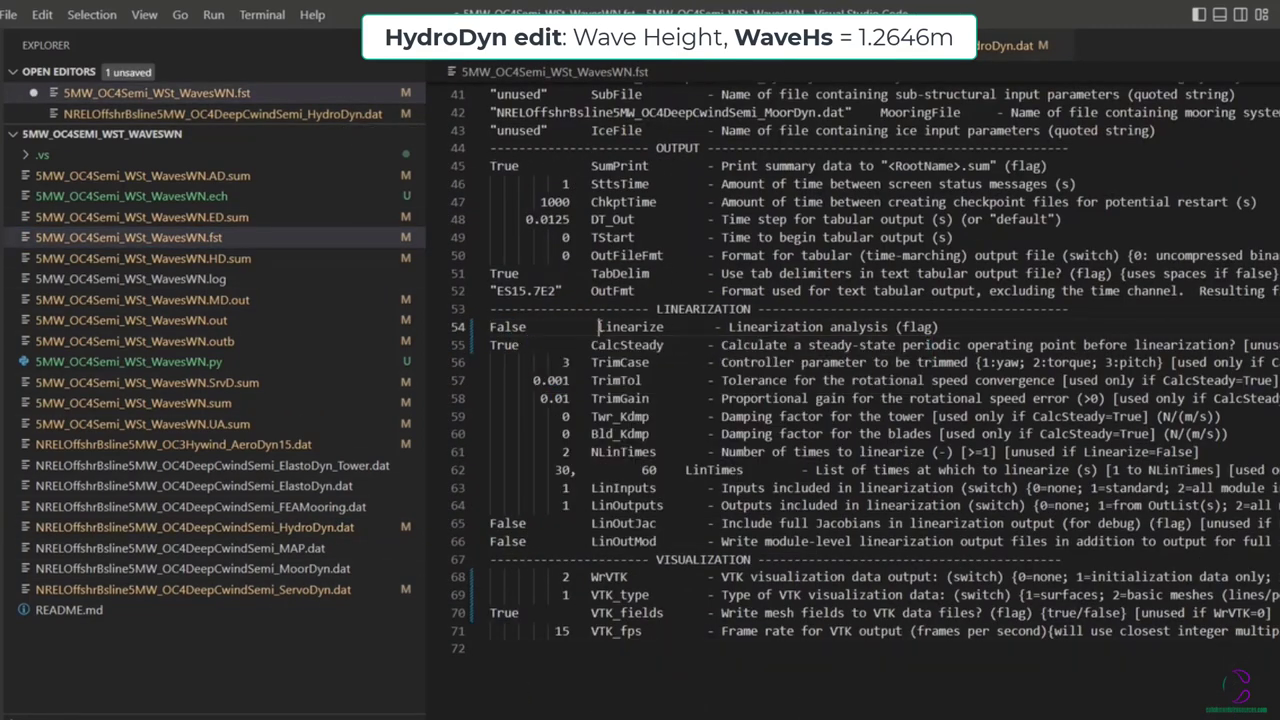
key(BackSpace)
key(Down)
click(520, 344)
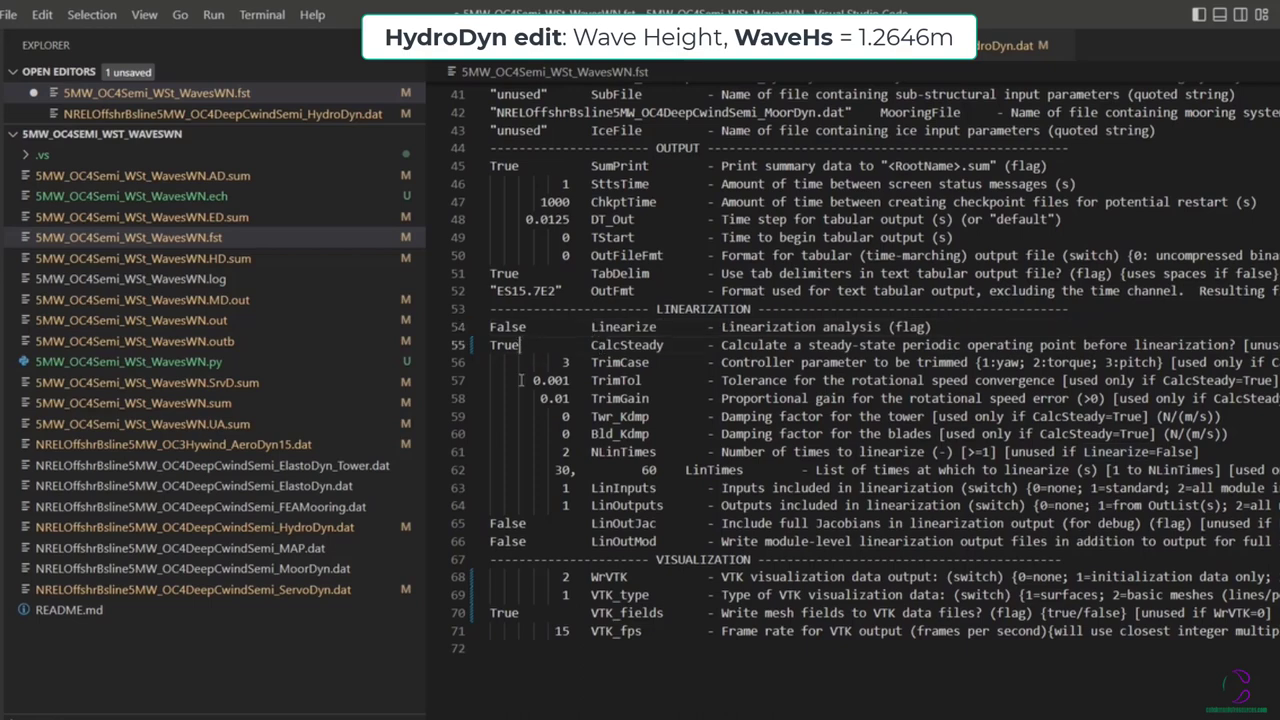
key(BackSpace)
key(BackSpace)
key(BackSpace)
key(BackSpace)
text(False)
key(Return)
key(BackSpace)
key(ctrl+s)
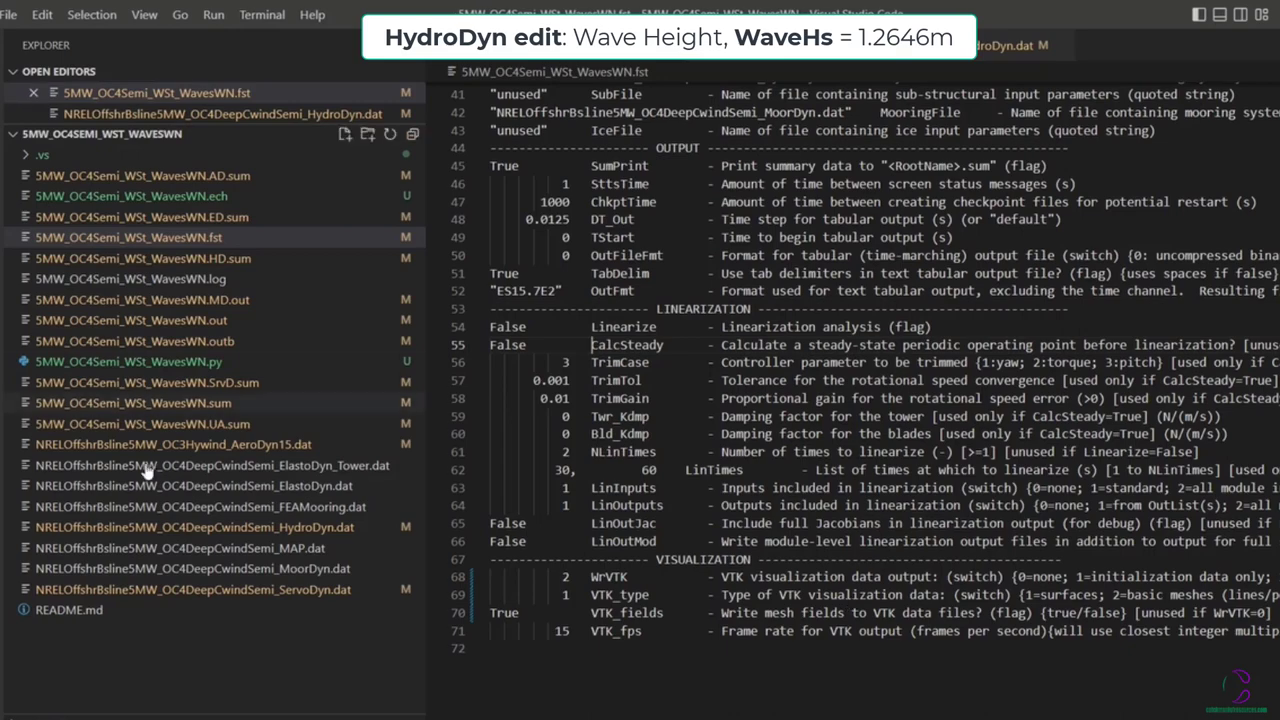
Change WaveMod on line 9 of HydroDyn.dat from 2 to 1 and save.
click(240, 527)
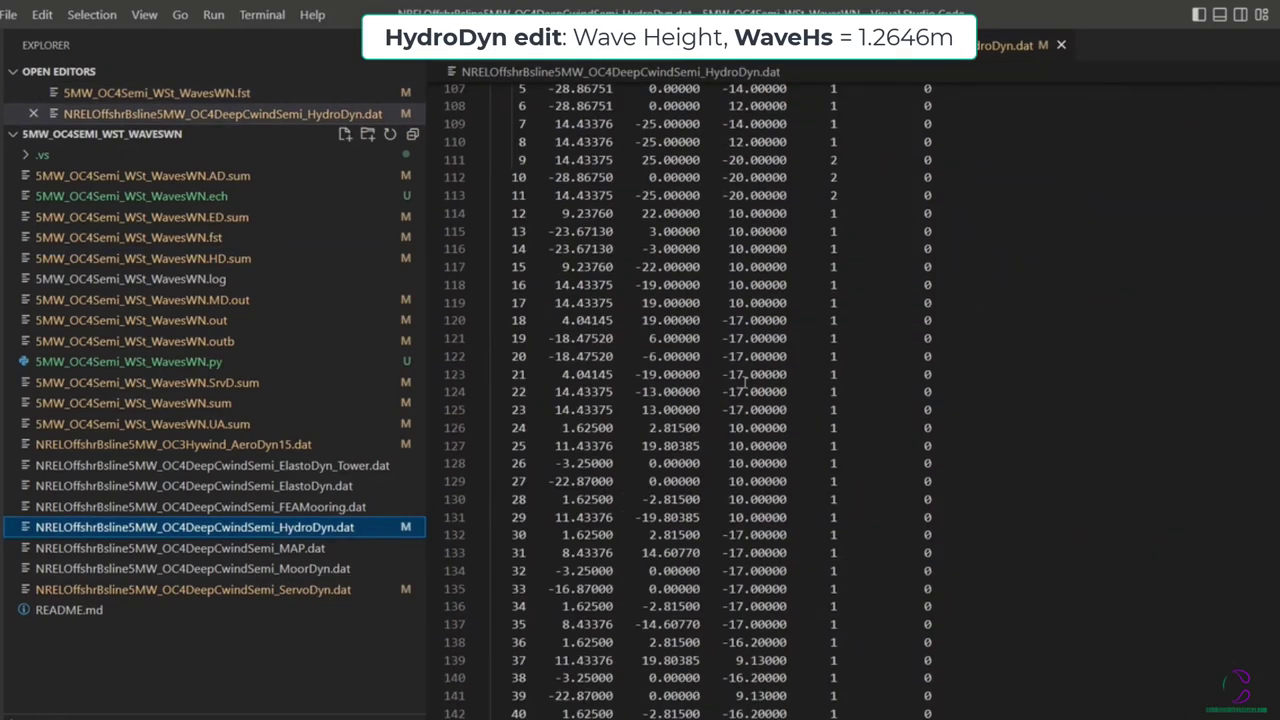
scroll(745, 385, up, 20)
click(588, 233)
key(BackSpace)
text(1)
key(ctrl+s)
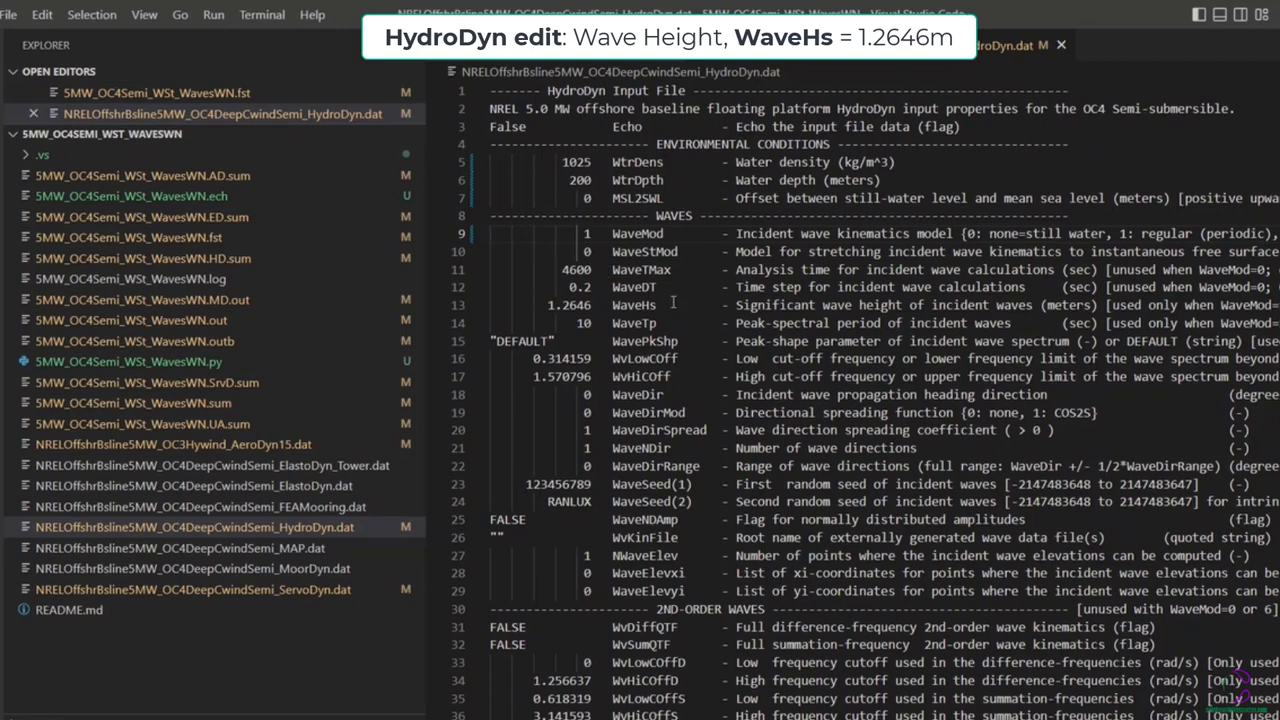
Rerun the previous openfast command in Command Prompt.
key(alt+Tab)
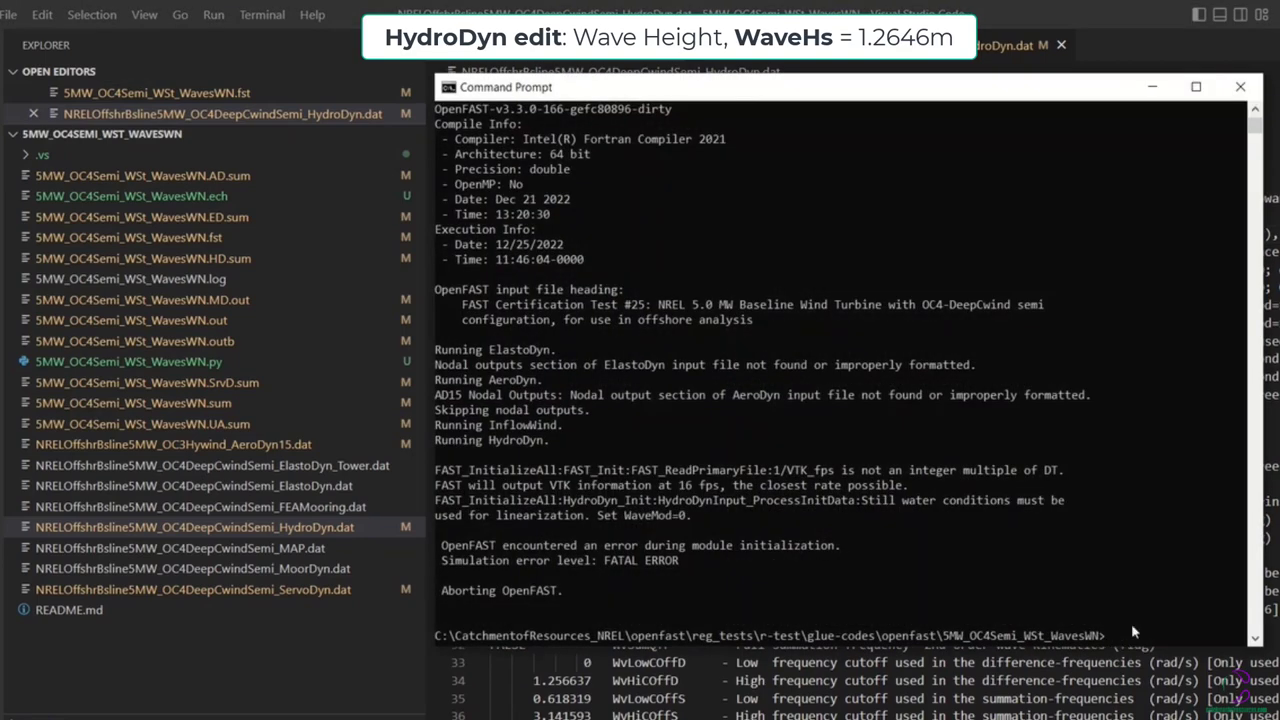
key(Up)
key(Return)
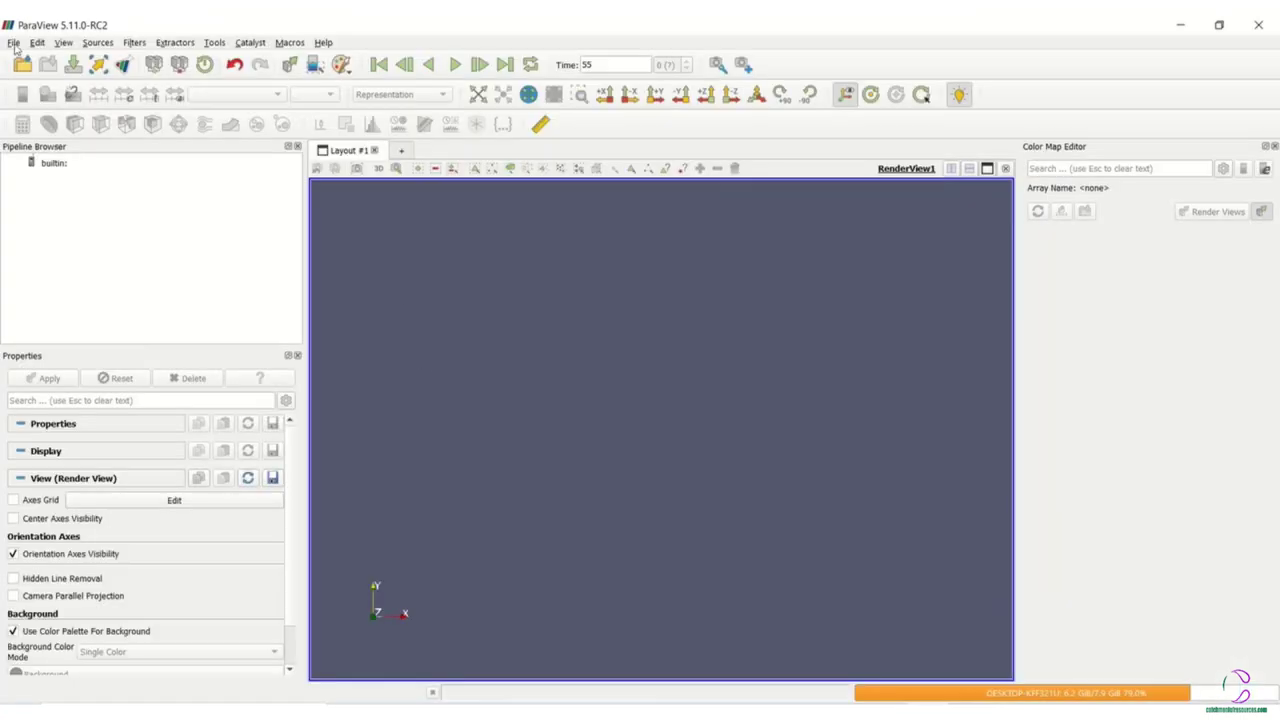
Open the eight WavesWN surface .vtp files, including SeabedSurface and StillWaterSurface, from the vtk folder.
click(14, 42)
click(40, 62)
click(291, 333)
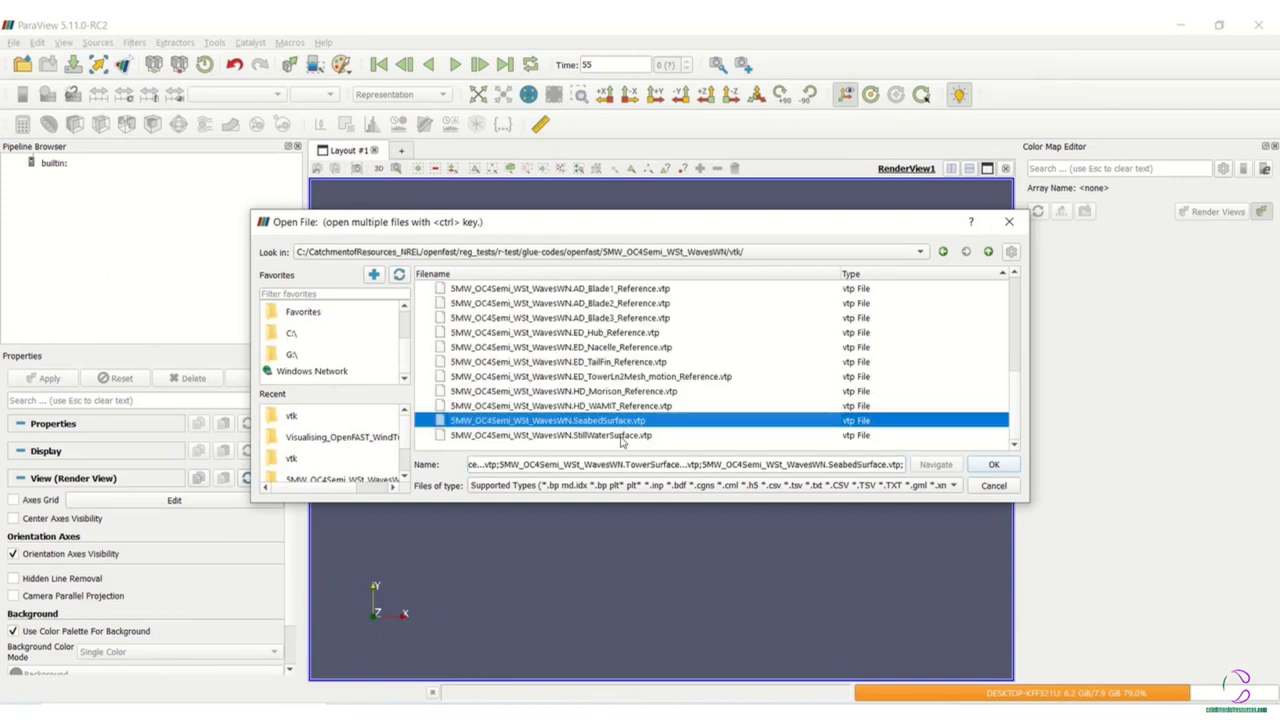
ctrl+click(622, 436)
click(1005, 466)
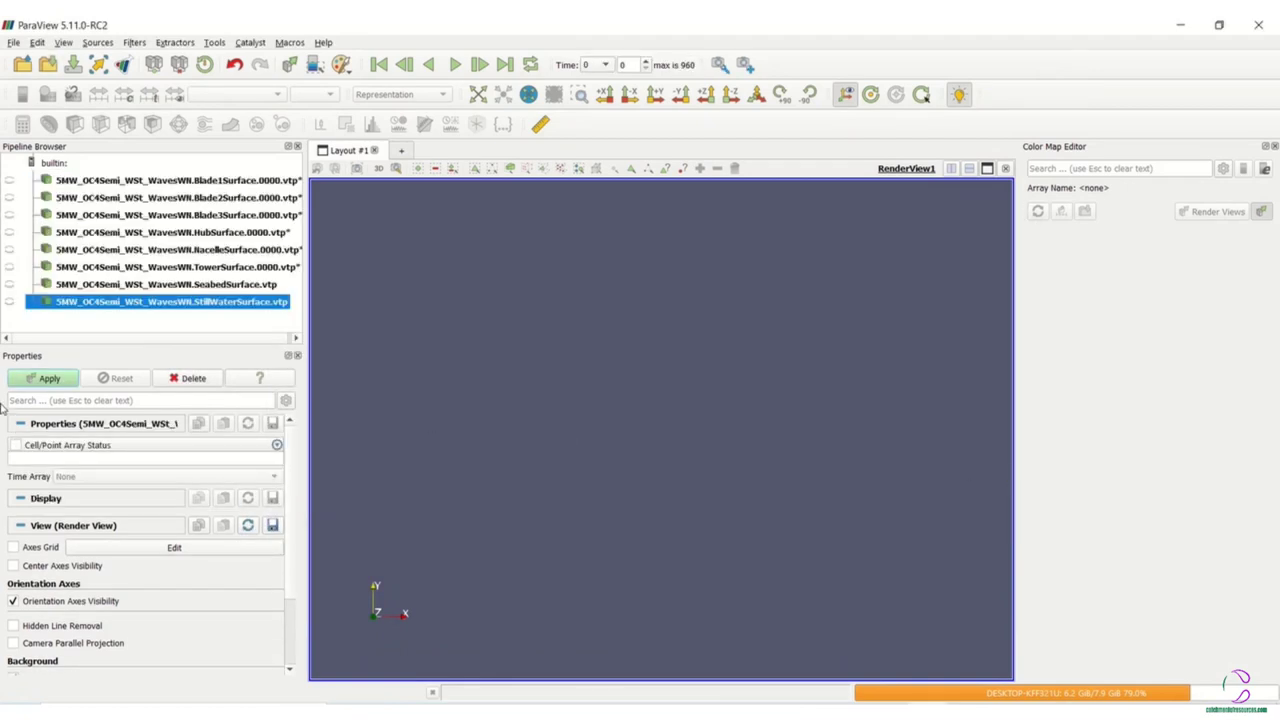
Apply the loaded surfaces and rotate the view to see the turbine in 3-D.
click(28, 384)
scroll(586, 371, down, 5)
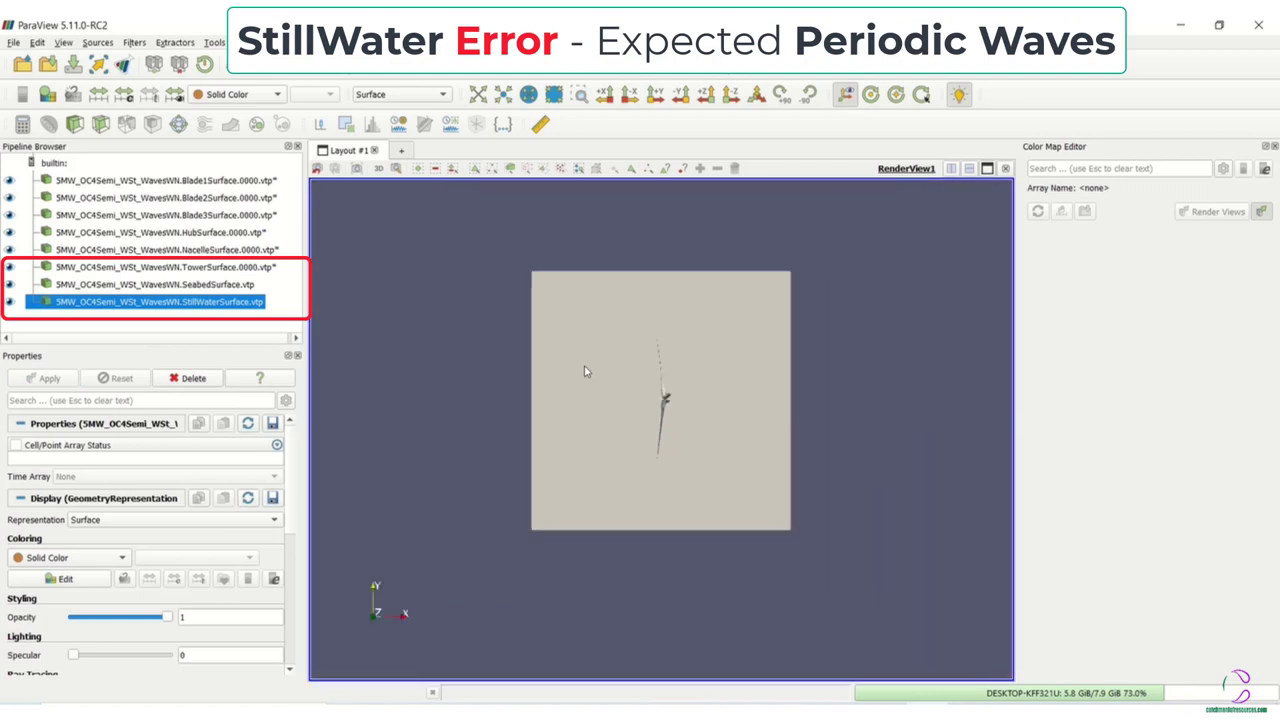
drag(788, 349, 529, 321)
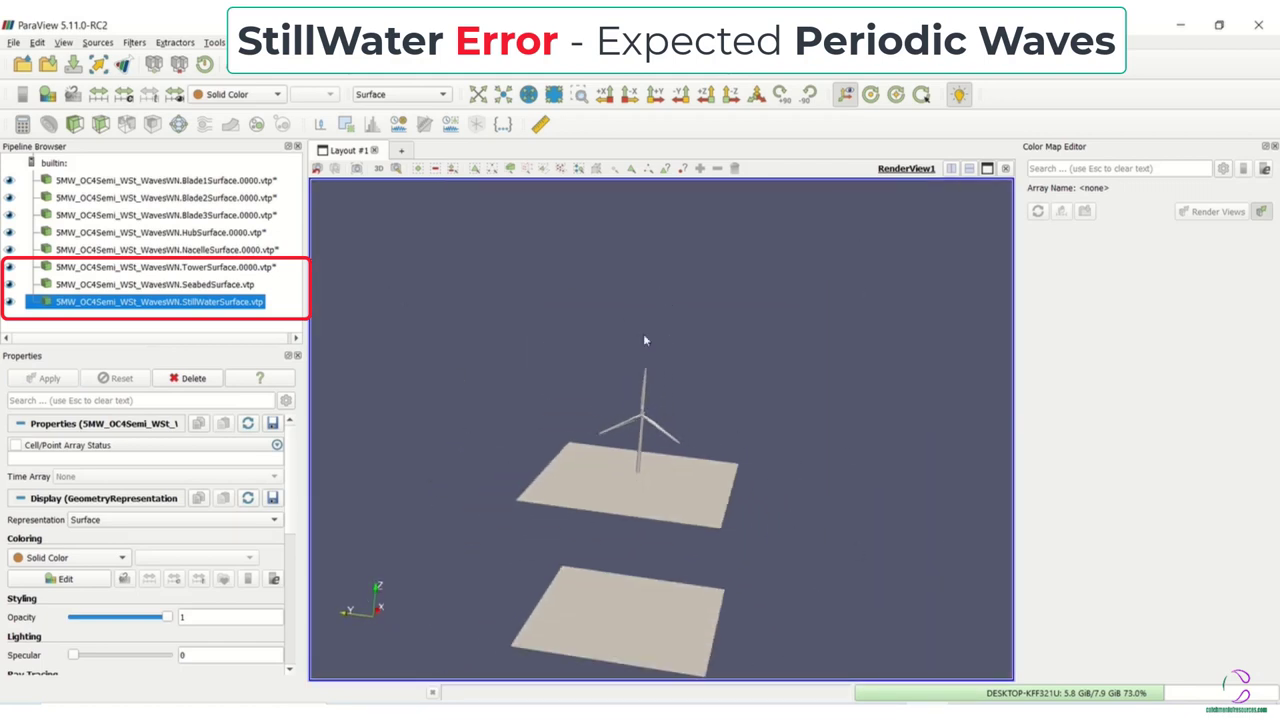
mouse_move(641, 331)
mouse_down()
mouse_move(641, 282)
mouse_move(620, 330)
mouse_up()
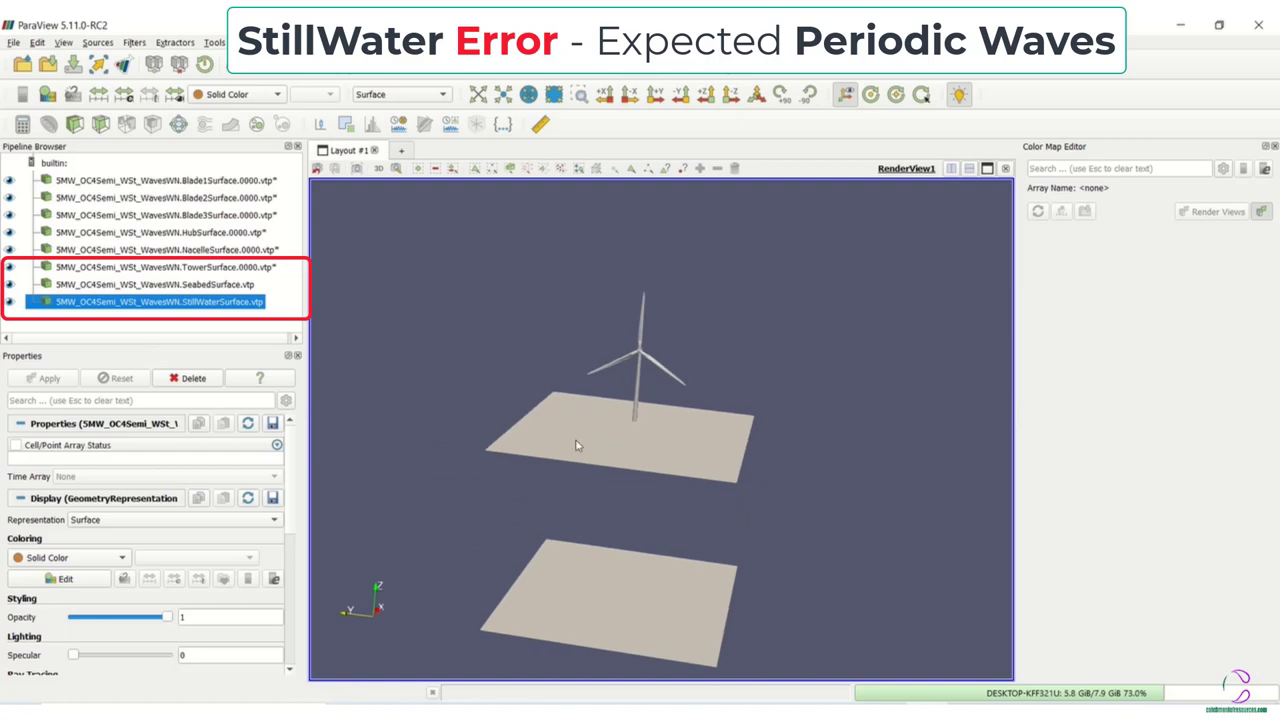
Recolour SeabedSurface to a light tan (#ffd3a6) with Solid Color Edit.
click(206, 285)
click(46, 582)
click(577, 328)
drag(768, 318, 765, 363)
click(727, 497)
click(57, 582)
click(733, 493)
click(170, 302)
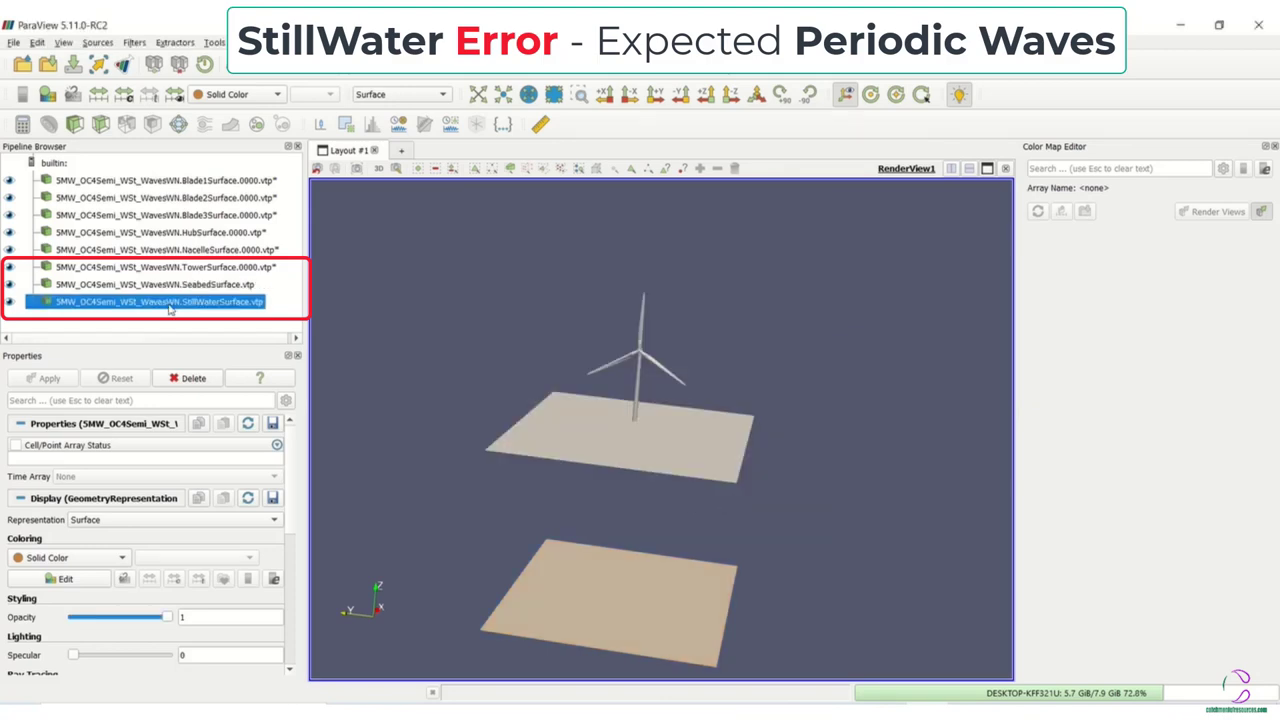
Add an Elevation filter to StillWaterSurface and align it with the Z axis.
right_click(170, 309)
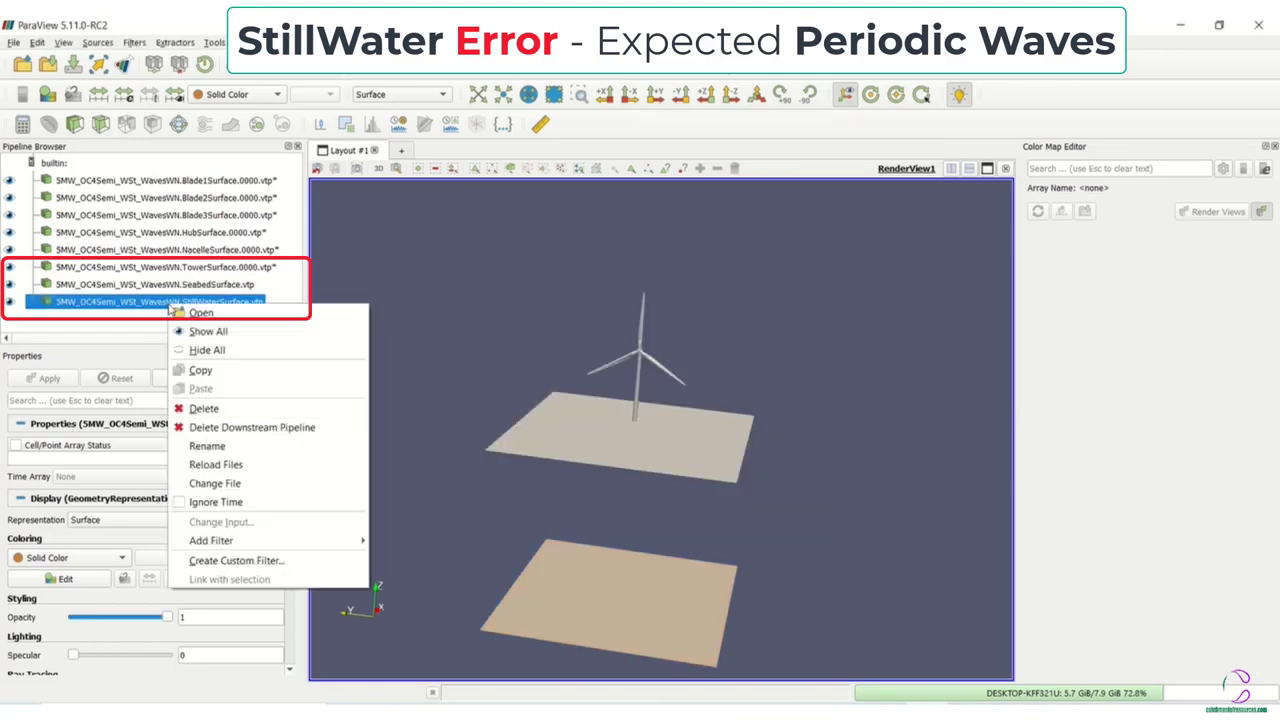
mouse_move(260, 540)
mouse_move(449, 573)
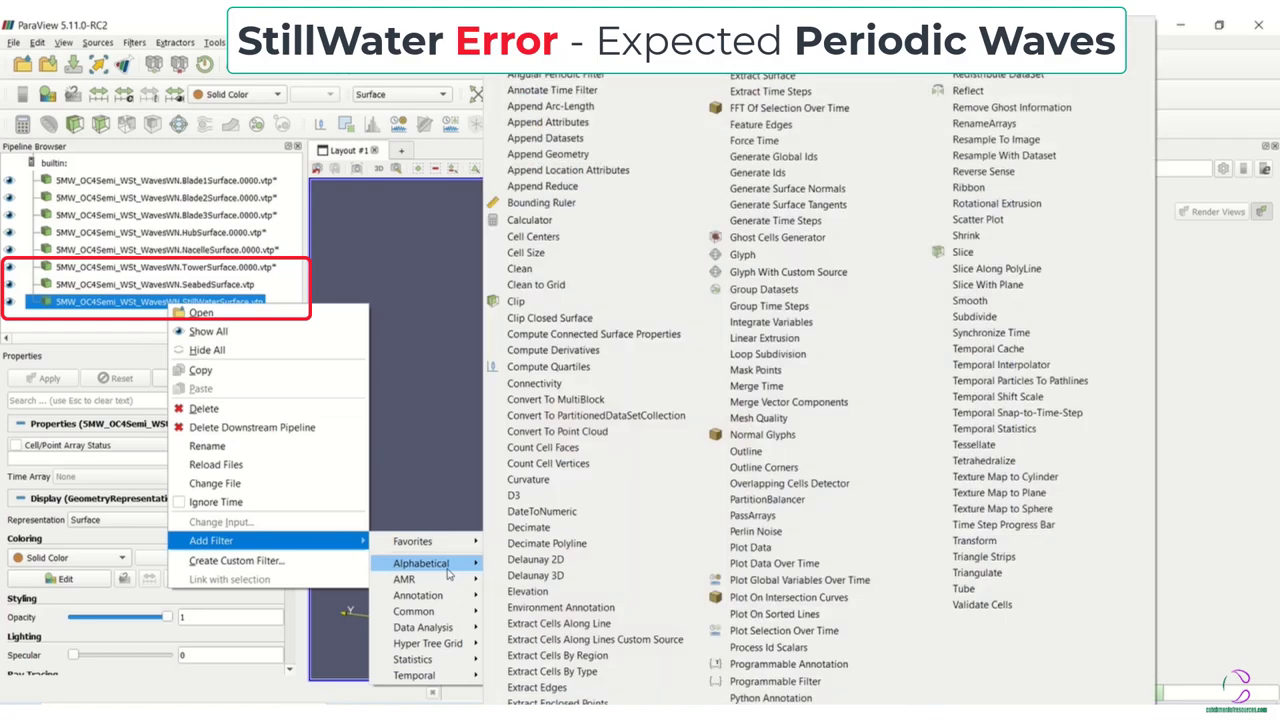
click(540, 591)
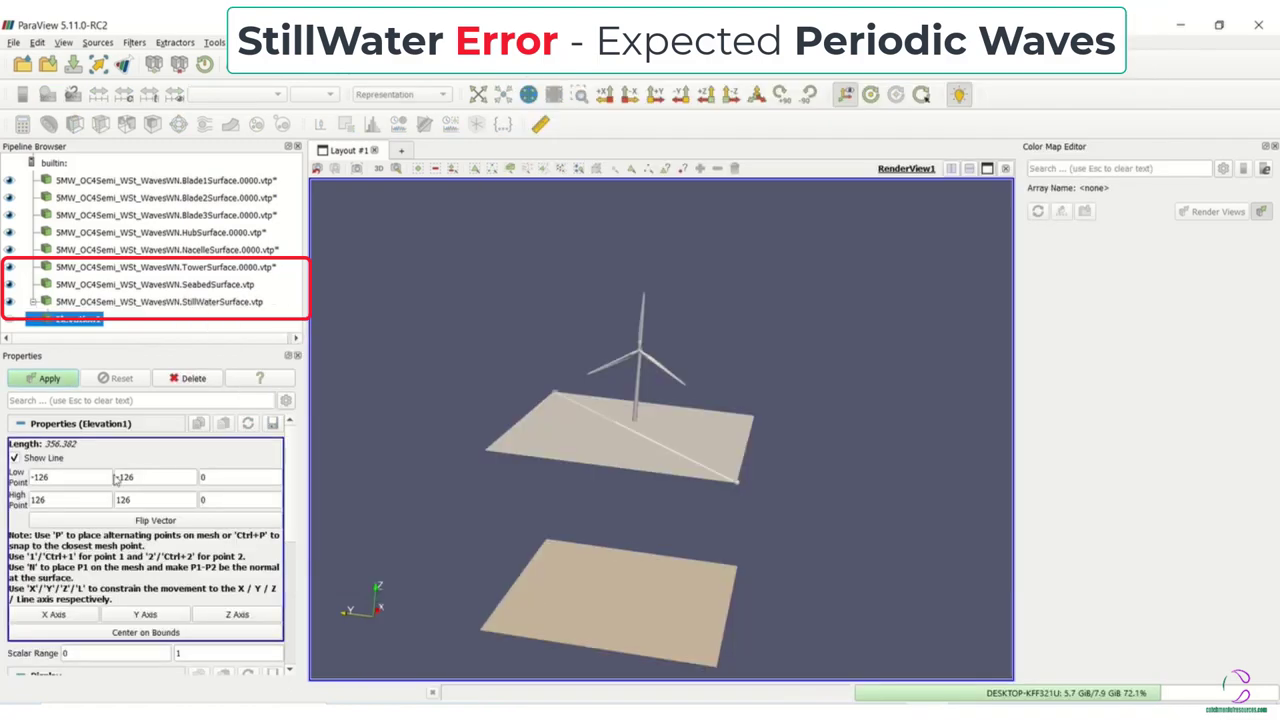
click(243, 614)
Set the Elevation Low Point Z to -0.62867 and High Point Z to 0.630641.
double_click(240, 477)
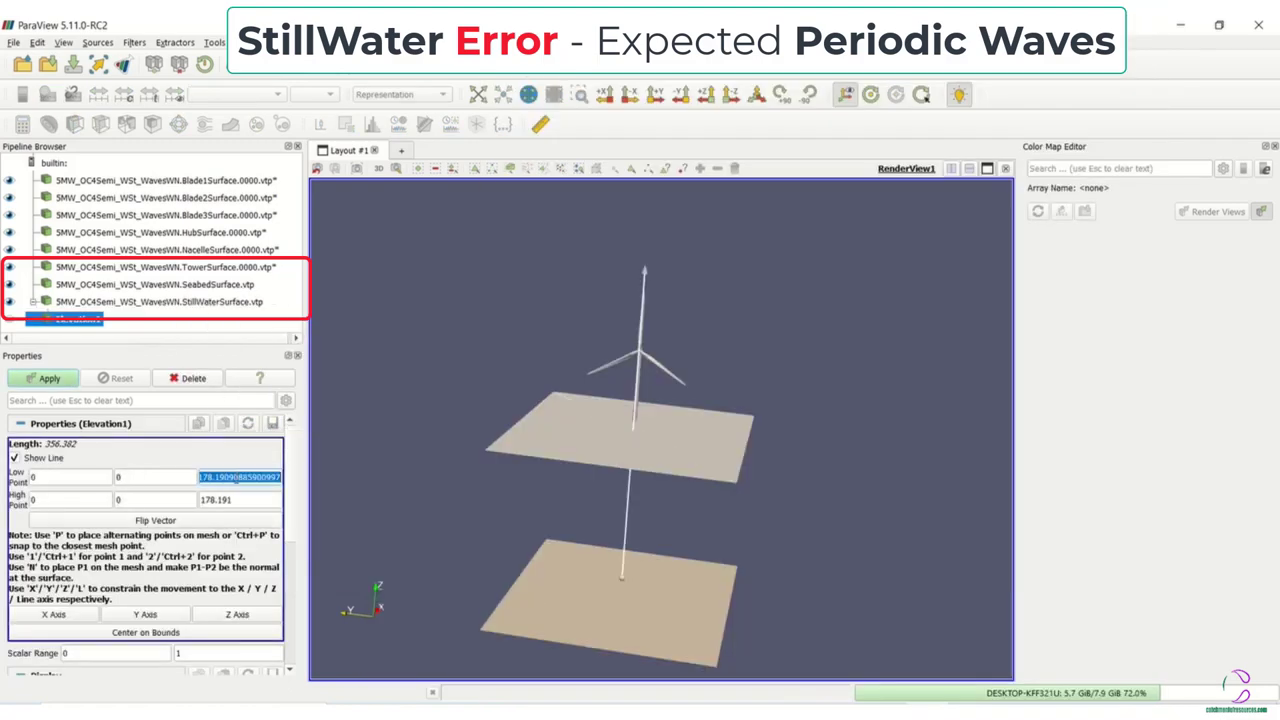
text(-0.62867)
double_click(240, 499)
text(0.6)
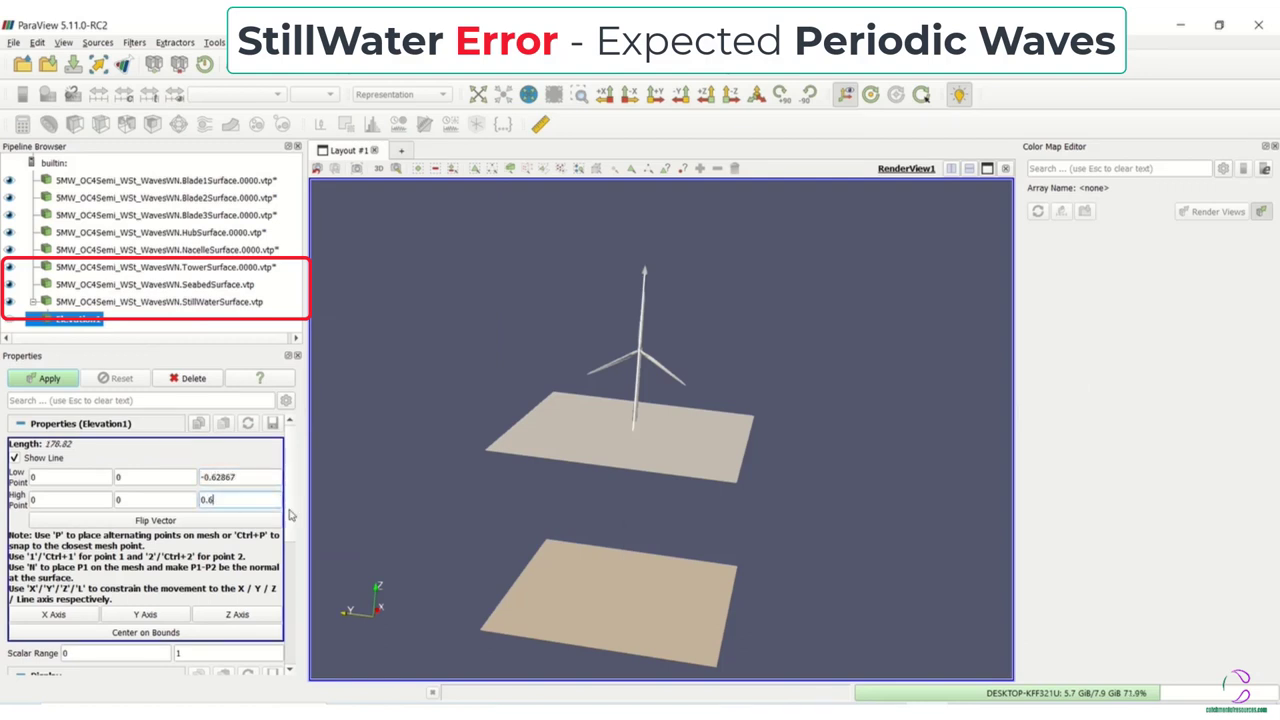
text(306)
text(41)
scroll(250, 520, down, 5)
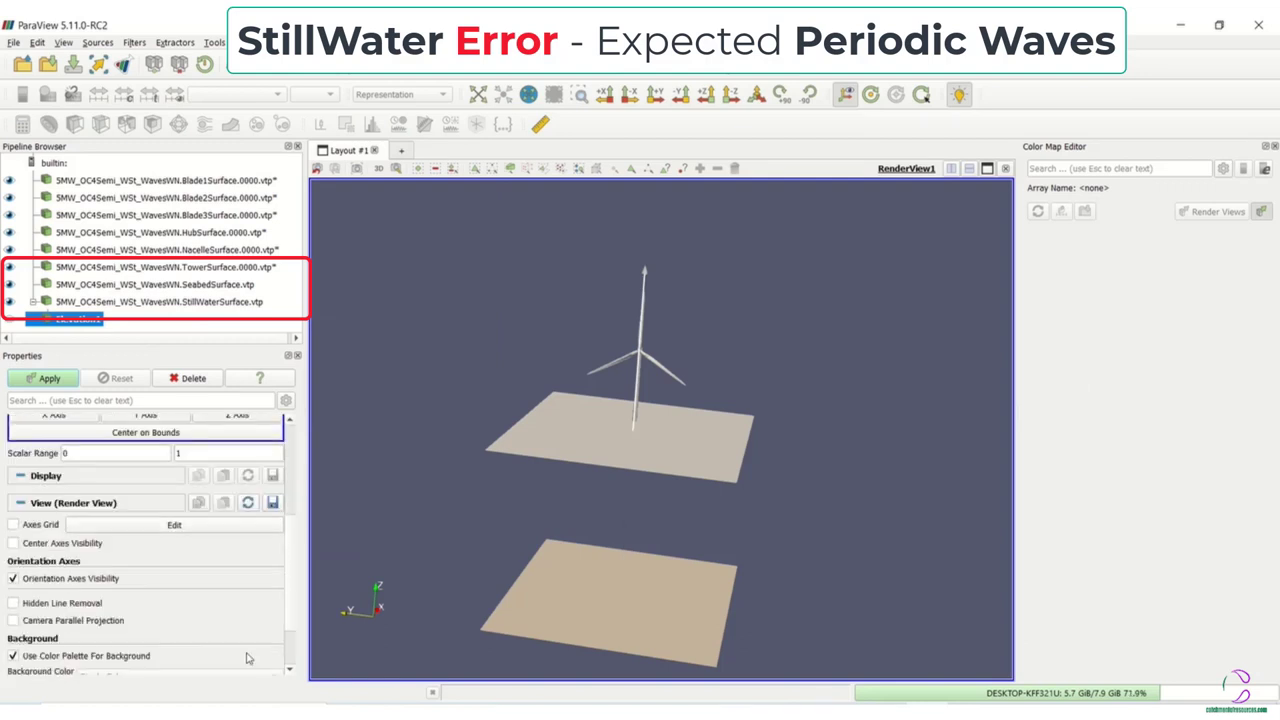
scroll(250, 520, up, 5)
Apply the Elevation filter and set the colour map range to -0.62841 through 0.63841.
click(42, 384)
scroll(221, 600, down, 5)
double_click(1033, 388)
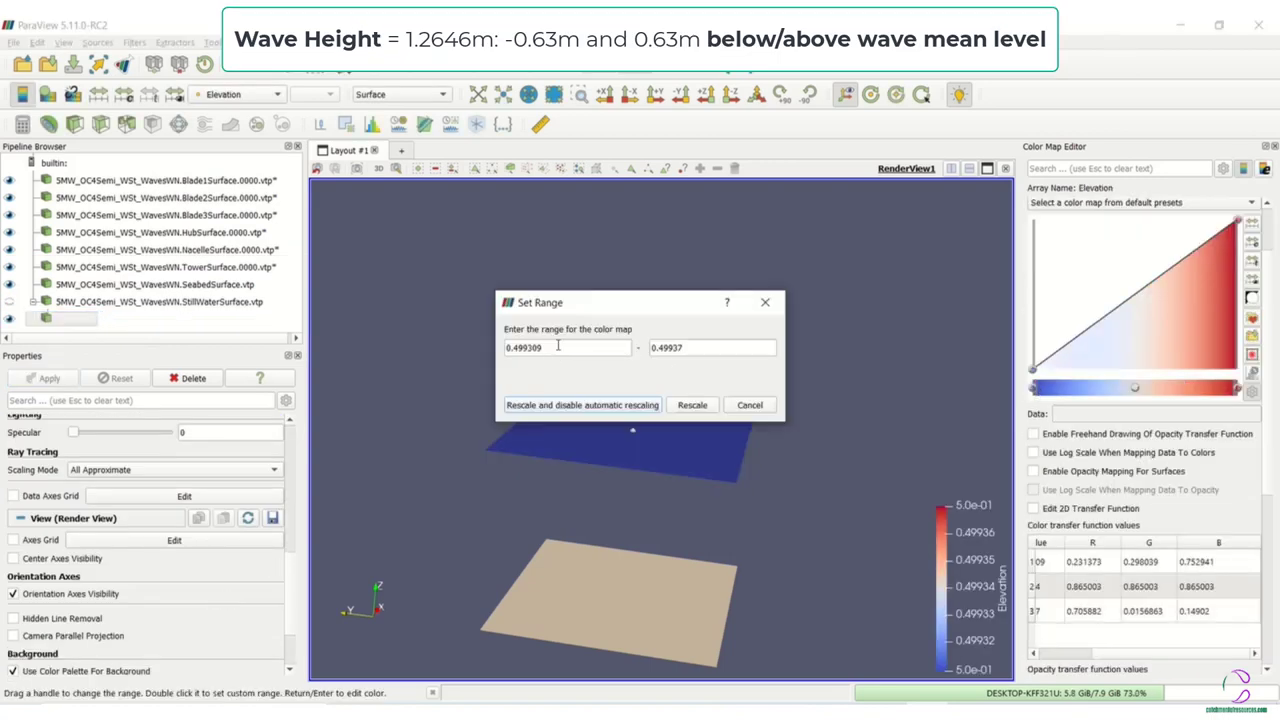
double_click(553, 347)
text(-0.62841)
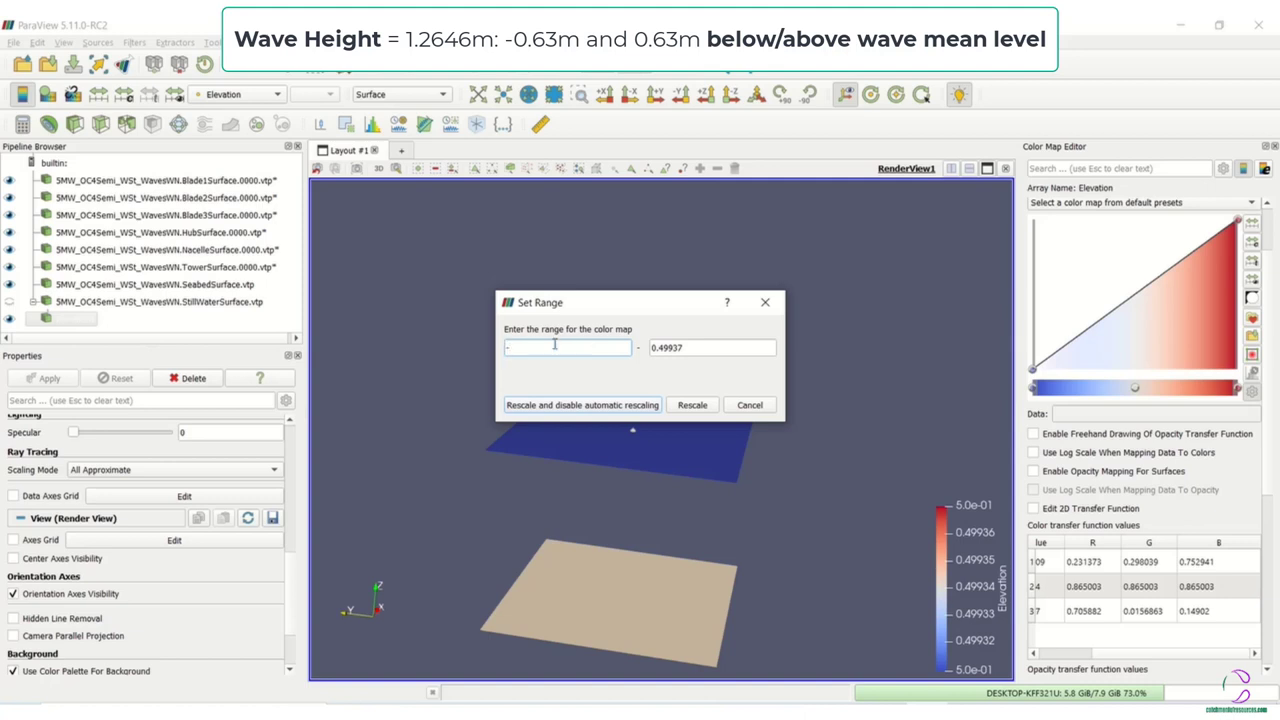
double_click(706, 347)
text(0.63)
text(841)
Rescale the water surface's Elevation colour map to the new range of about -0.63 to 0.63.
click(692, 405)
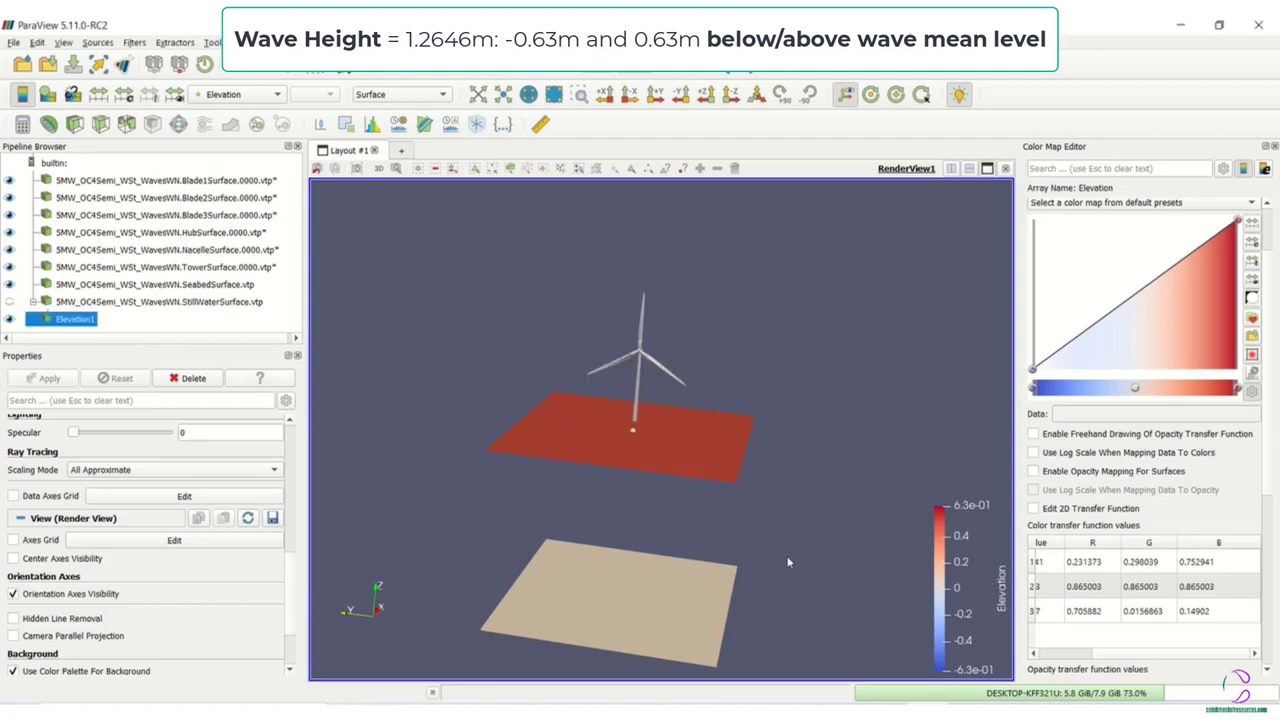